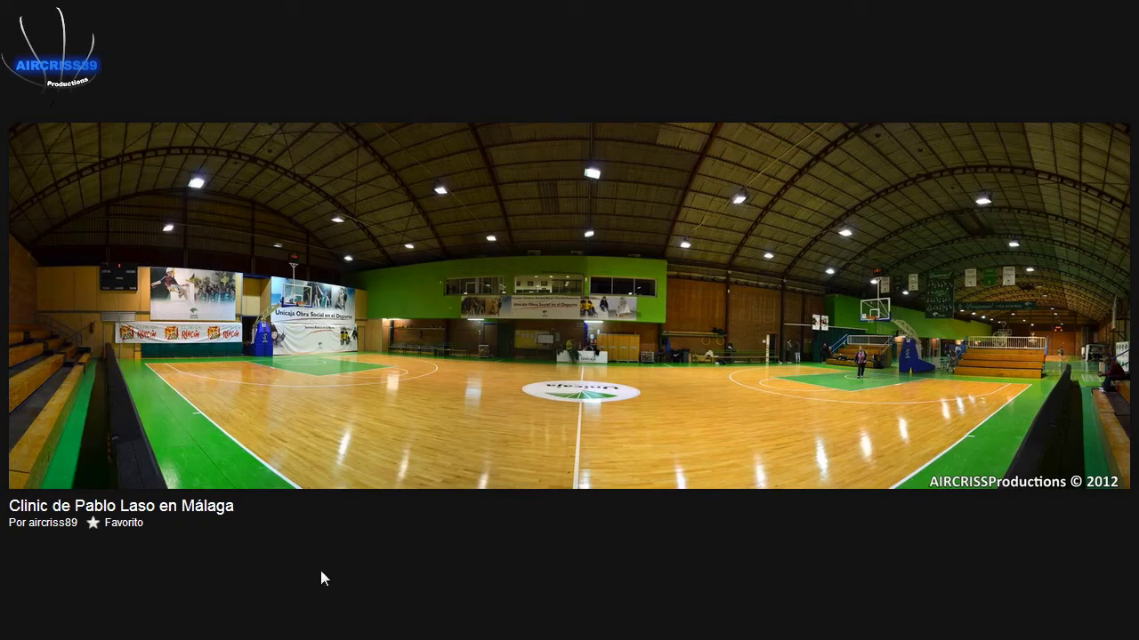
- Leave Flickr full screen and bring the 100D5100 photo folder to the front
key(Escape)
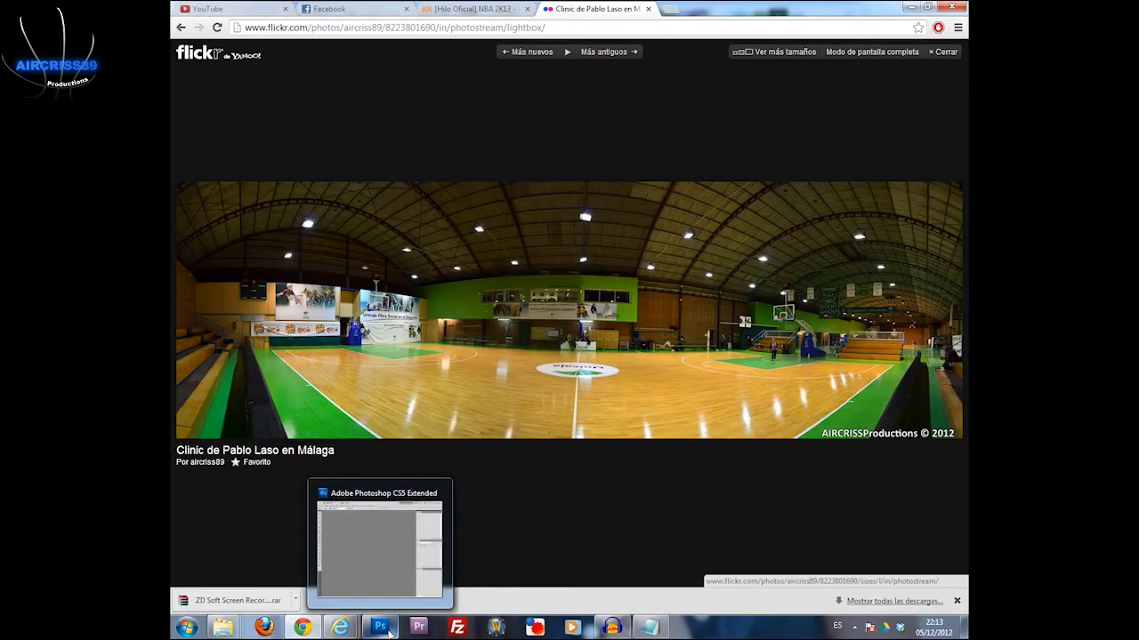
click(388, 629)
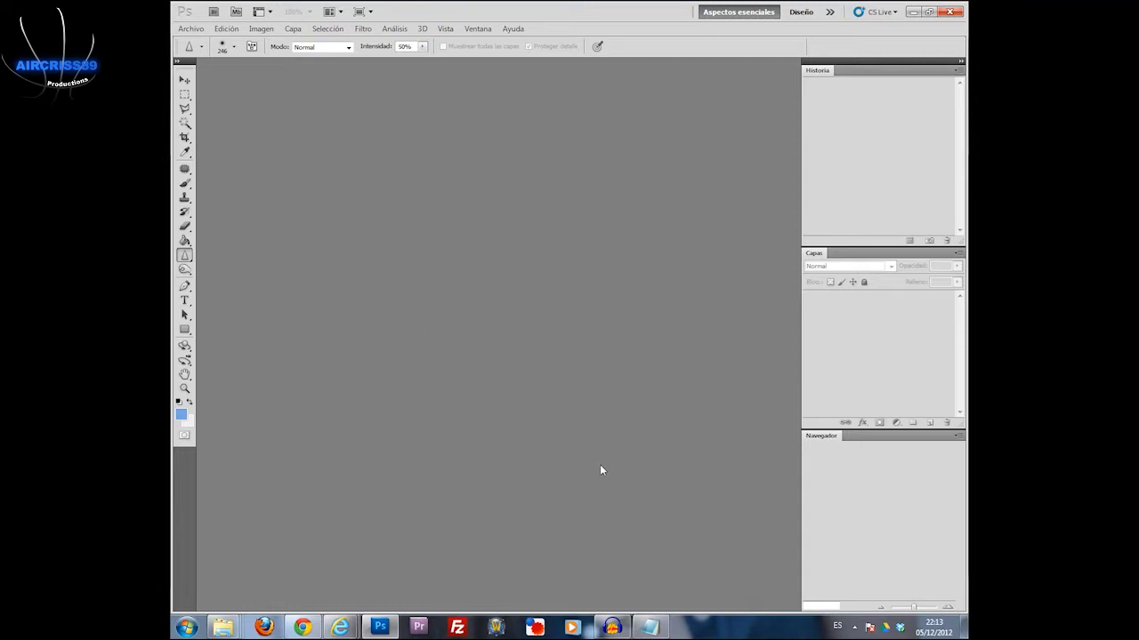
mouse_move(222, 628)
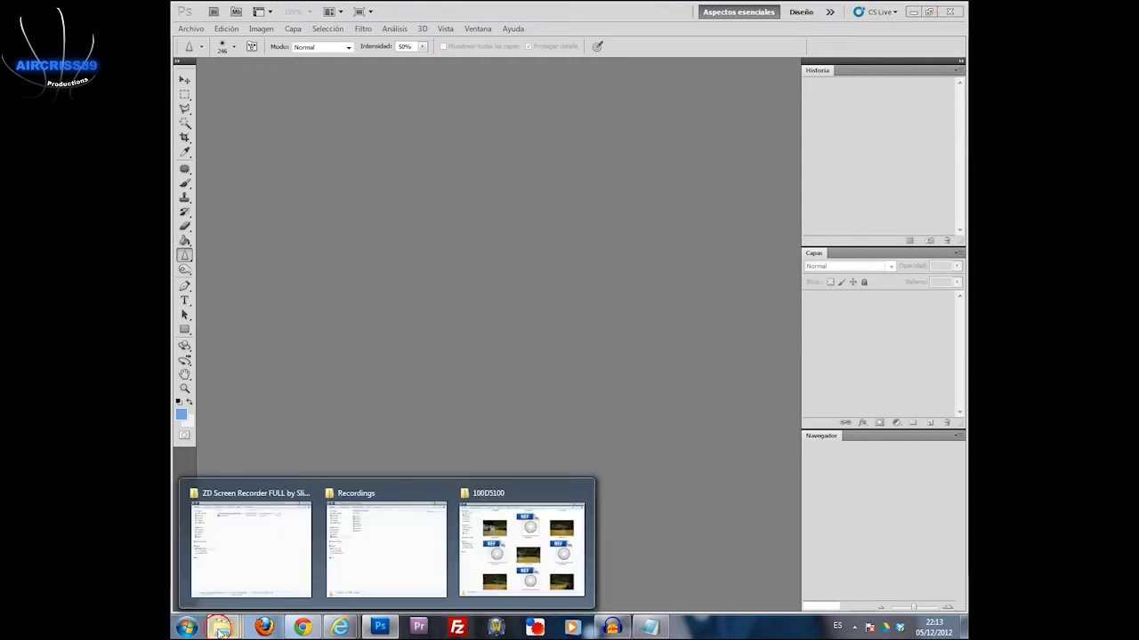
click(476, 579)
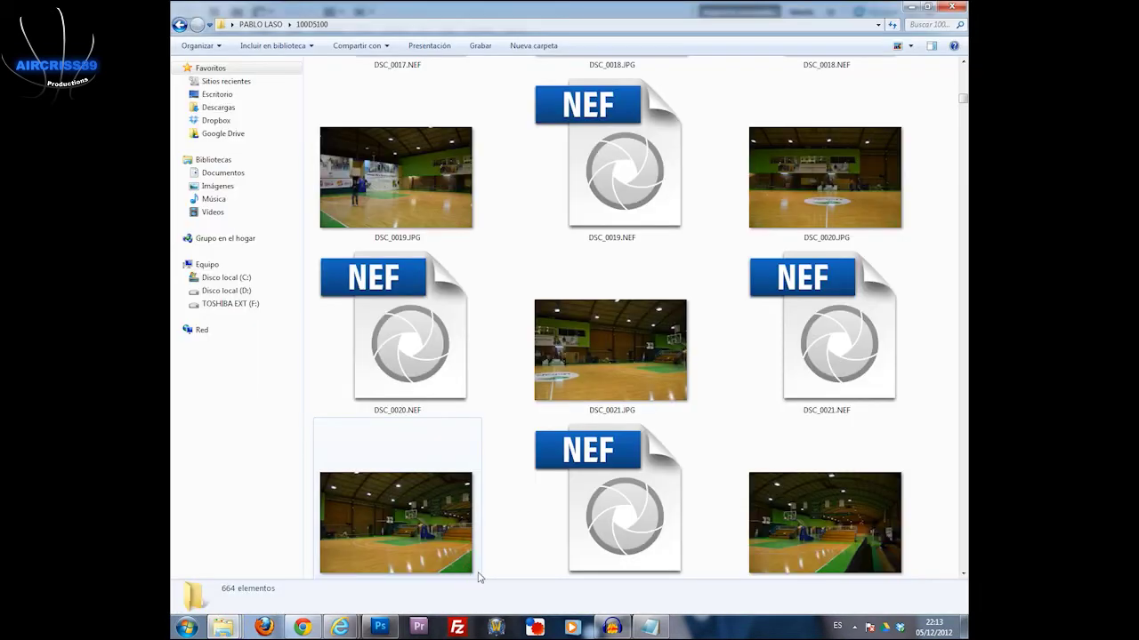
- Browse the 100D5100 folder, check DSC_0031.JPG's details, then open DSC_0024.JPG full size
scroll(538, 407, down, 2)
scroll(538, 407, up, 4)
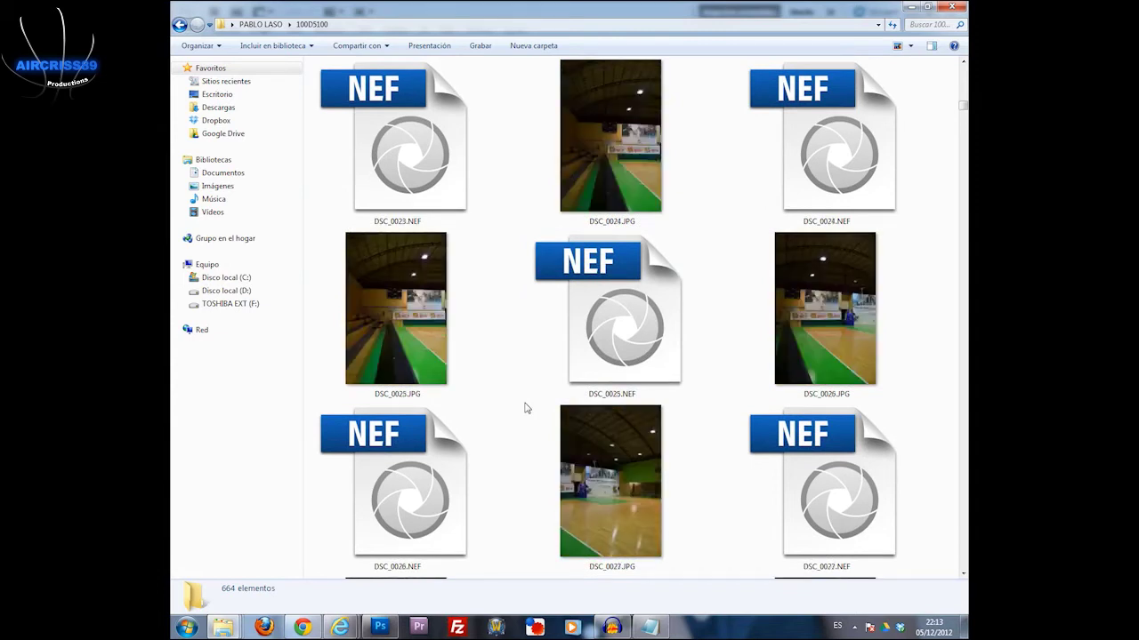
scroll(525, 409, down, 4)
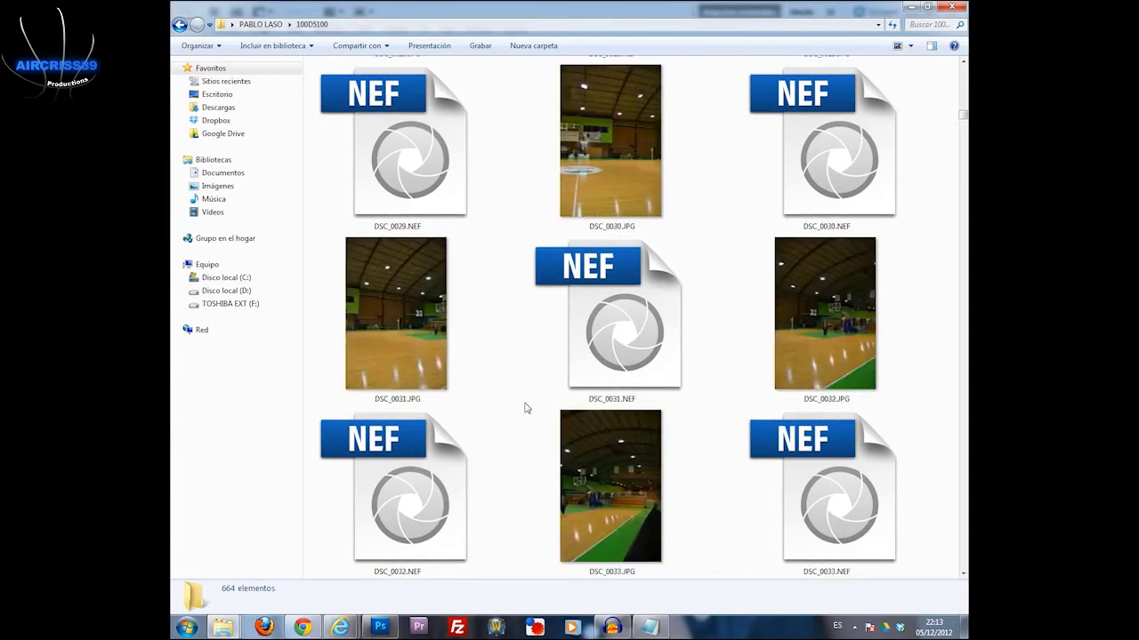
click(421, 342)
scroll(458, 378, up, 4)
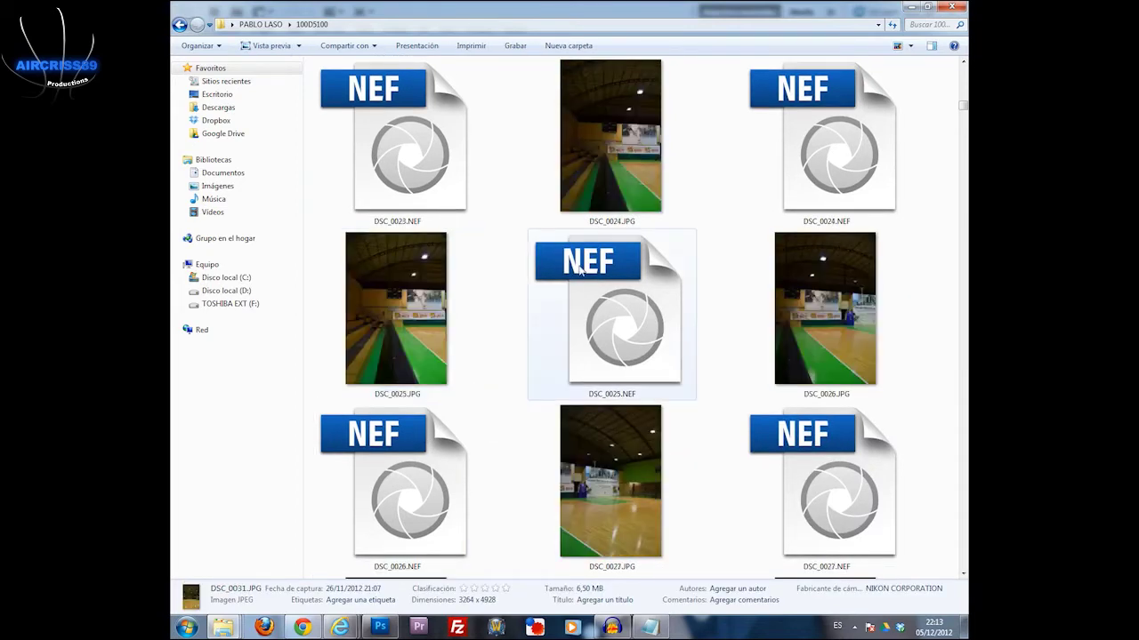
double_click(588, 186)
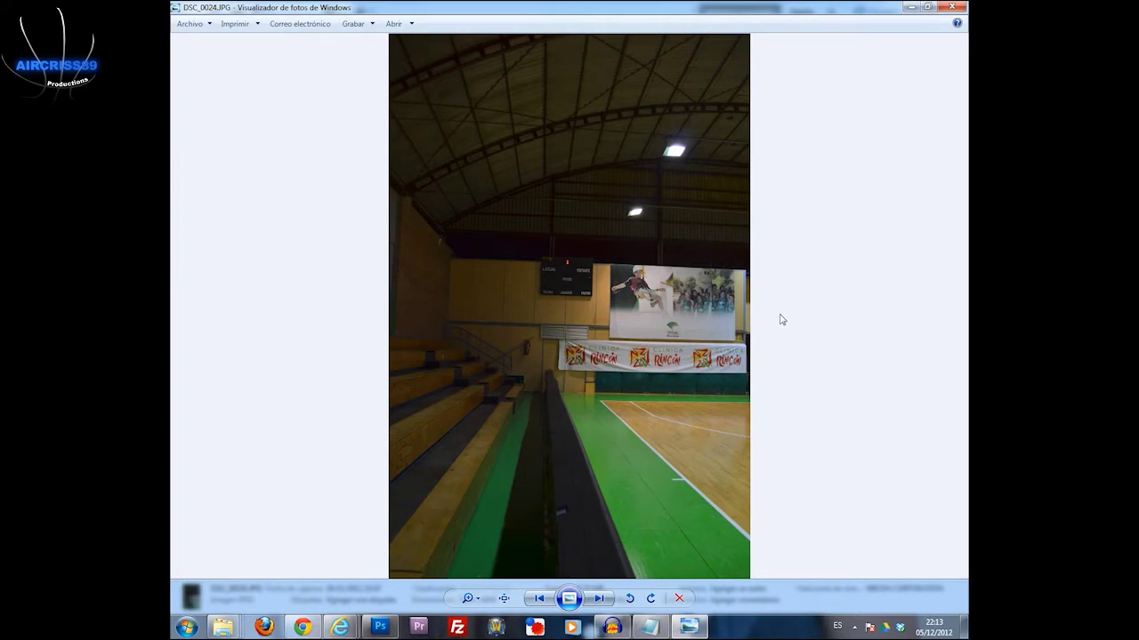
- Step through the arena photos DSC_0025 to DSC_0028 in Photo Viewer, comparing back and forth
key(Right)
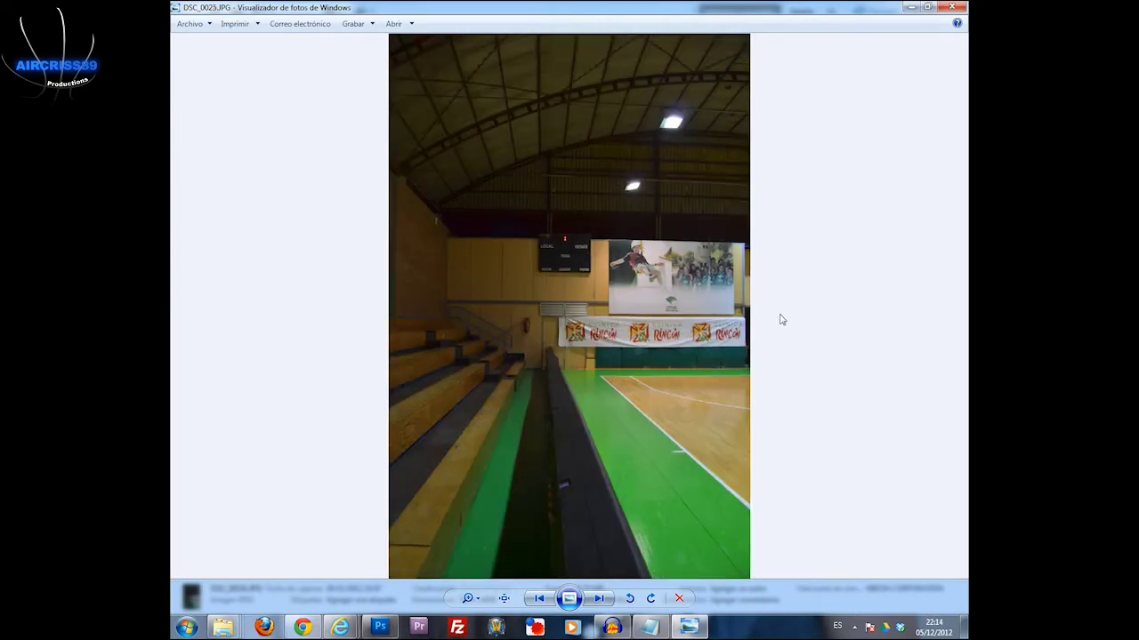
key(Right)
key(Left)
key(Right)
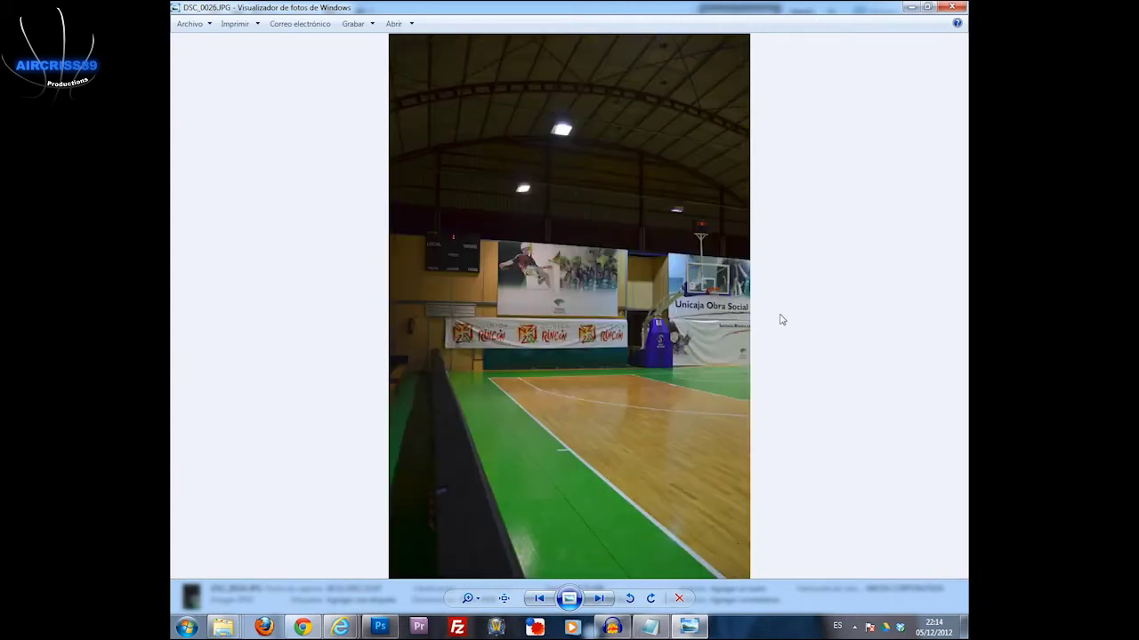
key(Left)
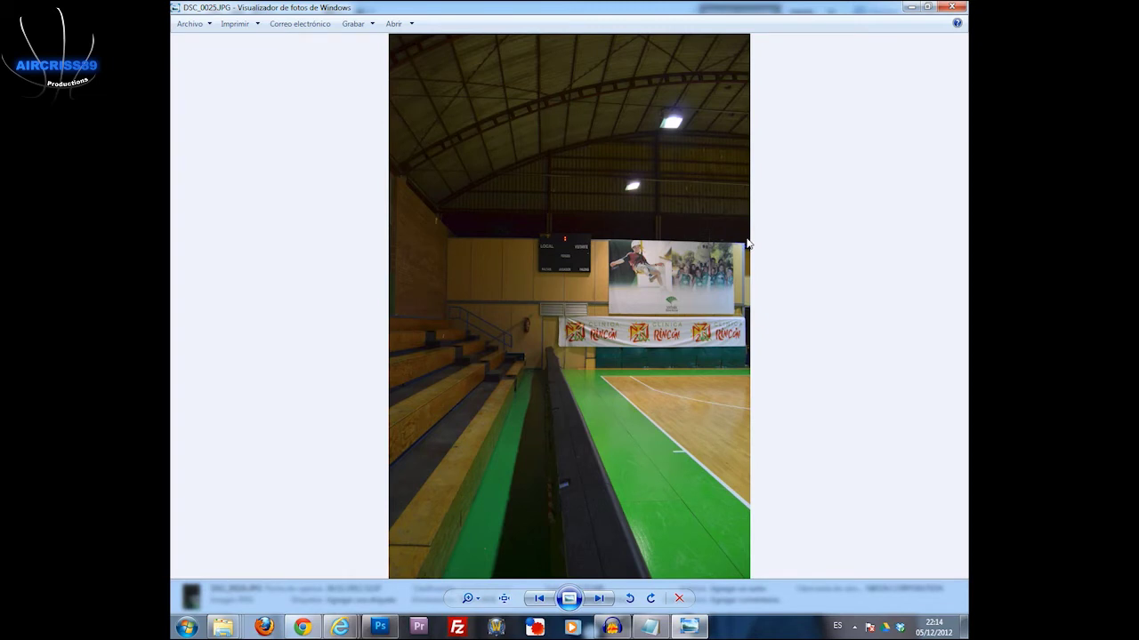
key(Right)
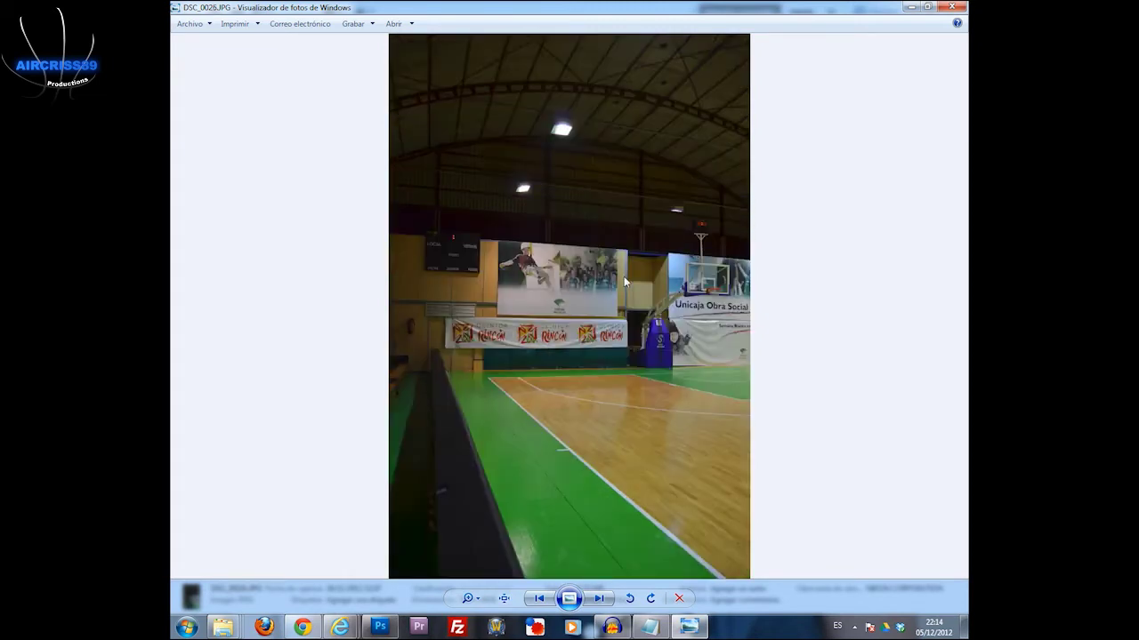
key(Left)
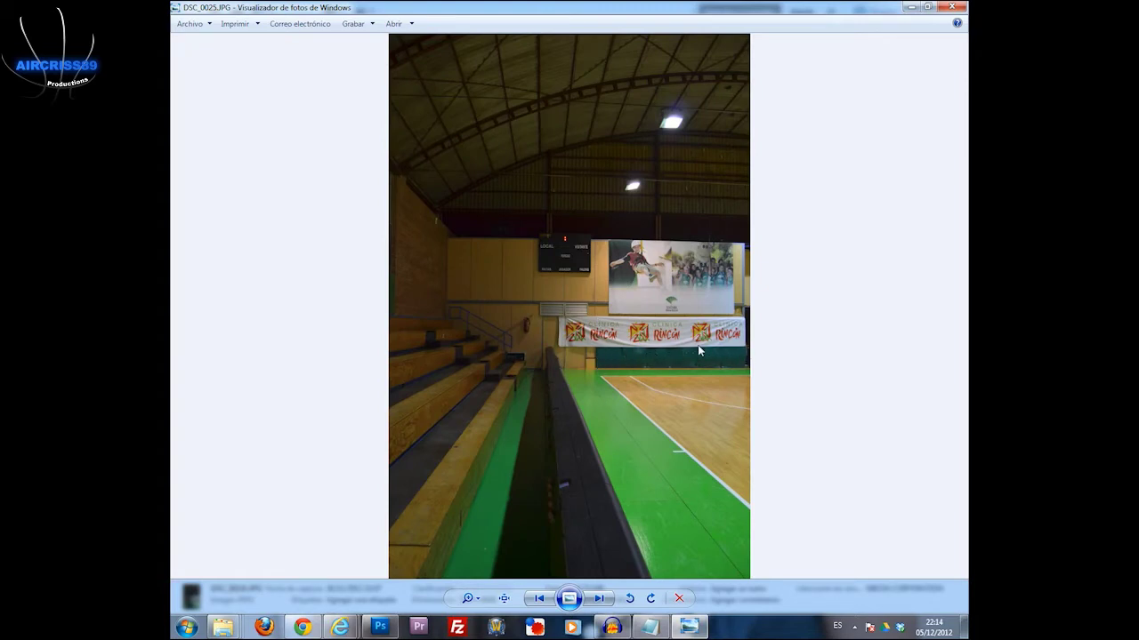
key(Right)
key(Right)
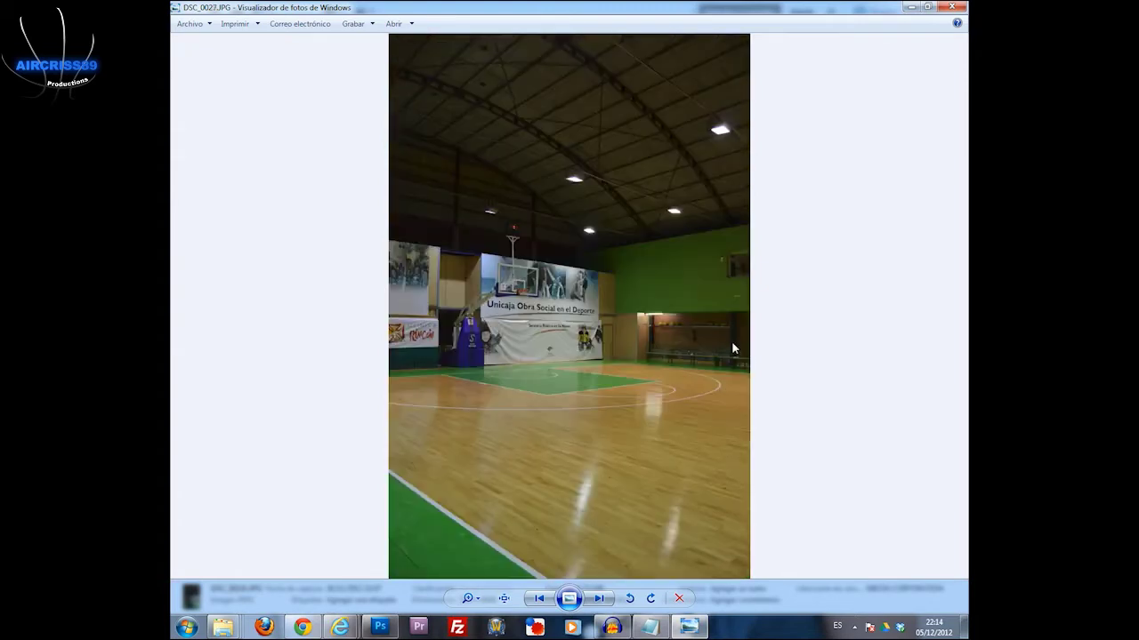
key(Right)
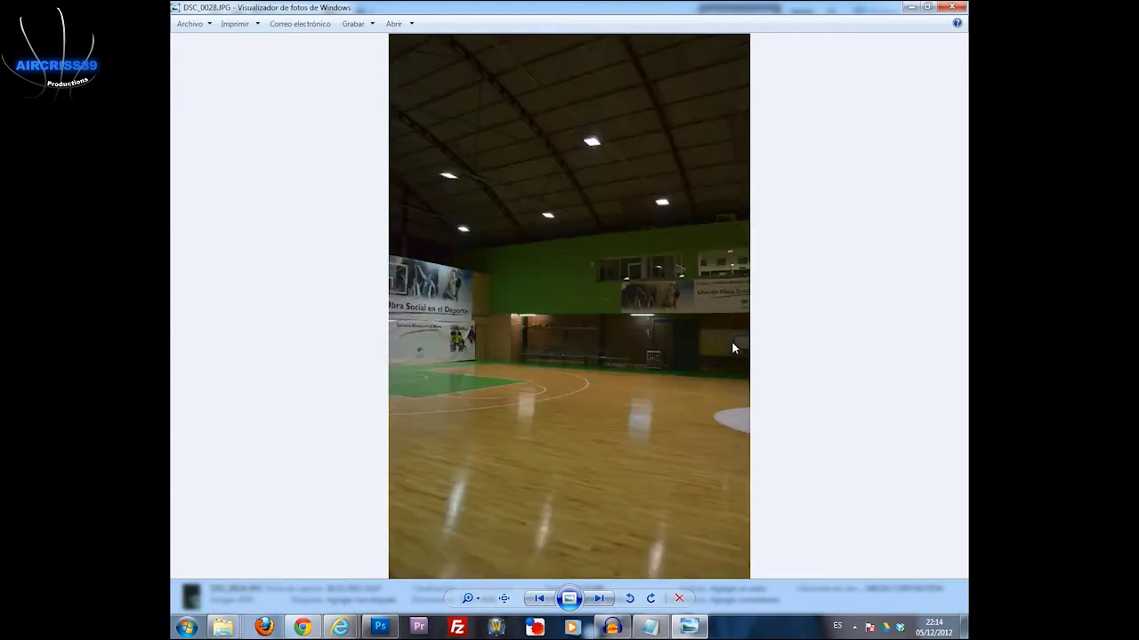
key(Right)
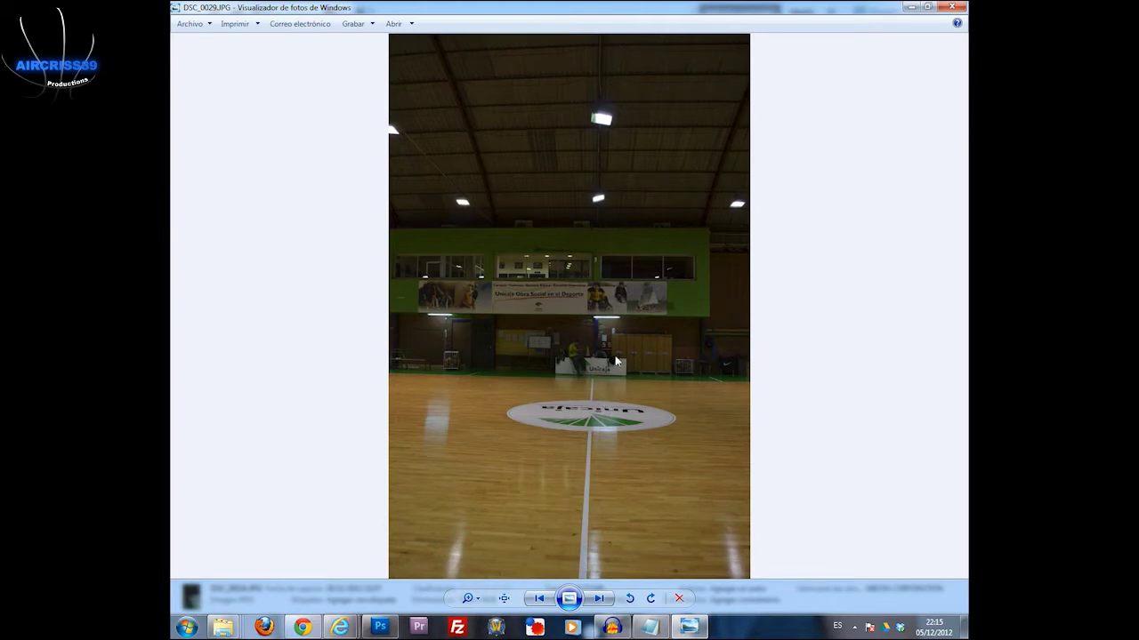
- Review arena photos DSC_0029 through DSC_0033, going back and forth to compare
key(Right)
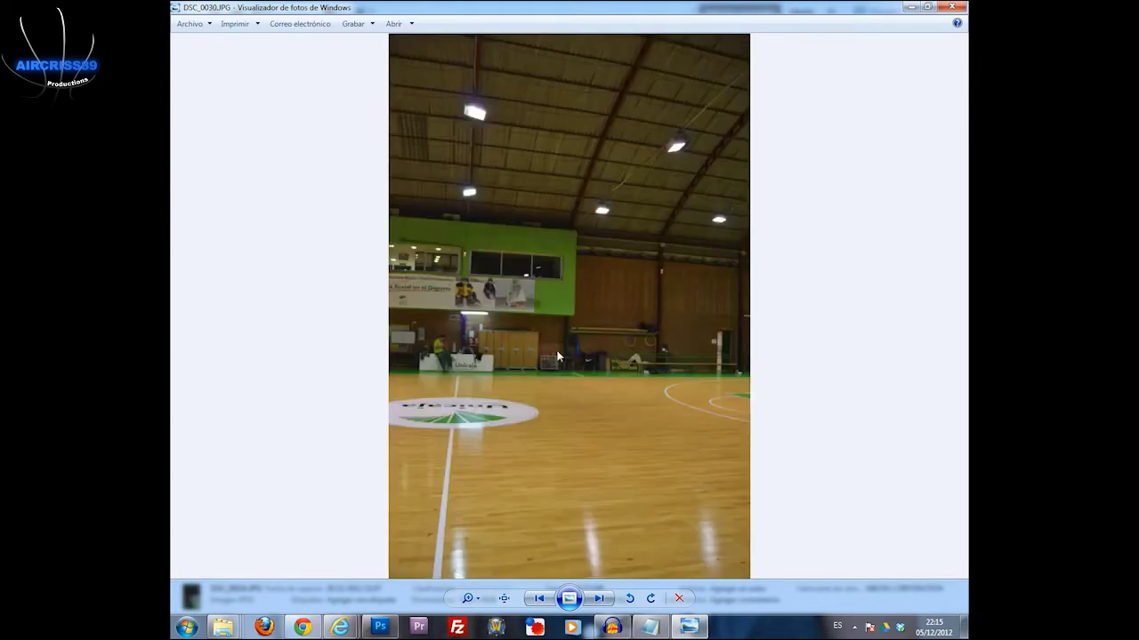
key(Left)
key(Left)
key(Right)
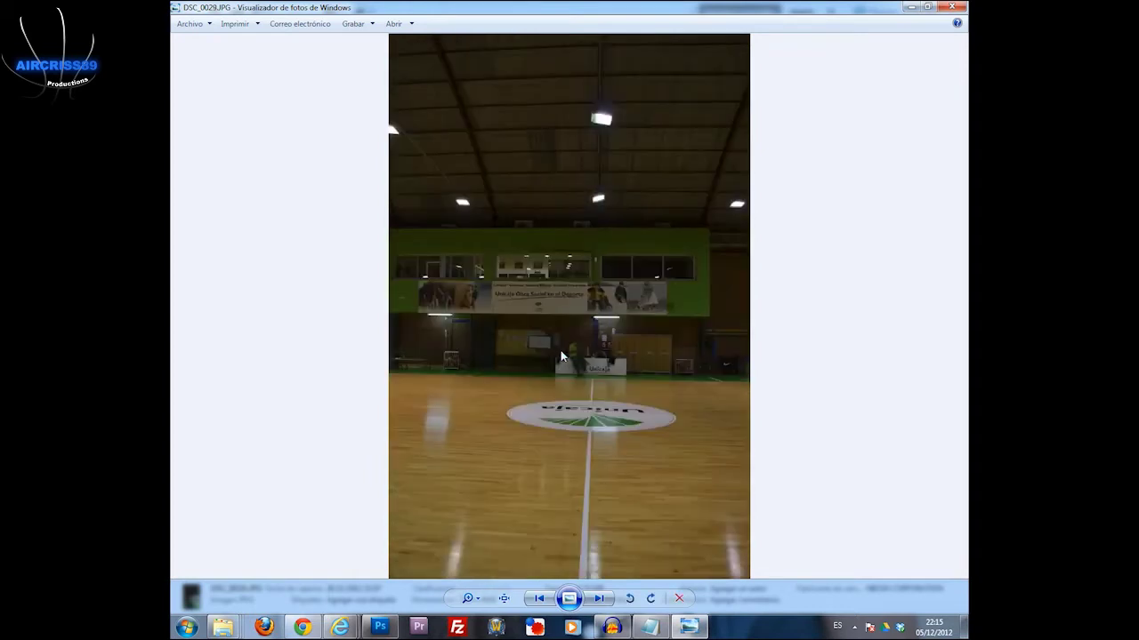
key(Right)
key(Right)
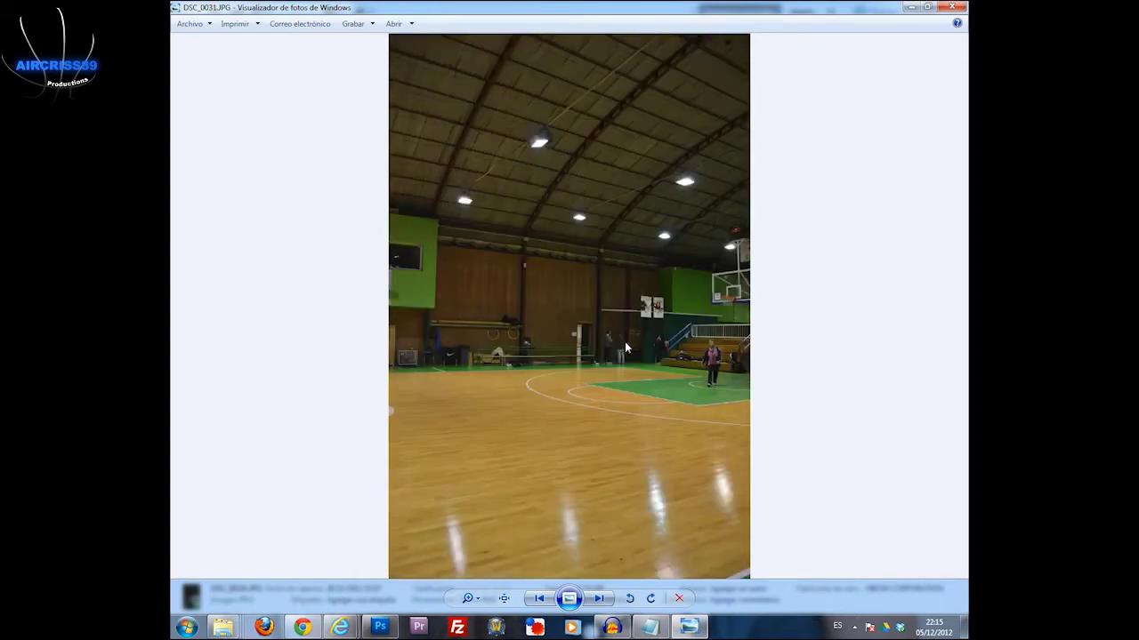
key(Right)
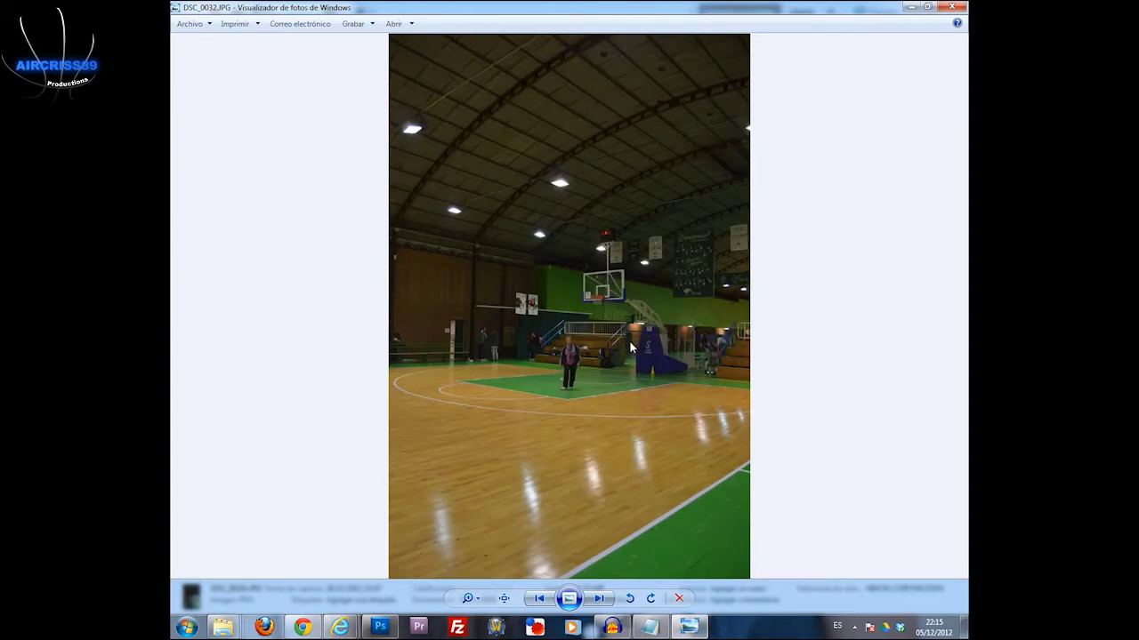
key(Right)
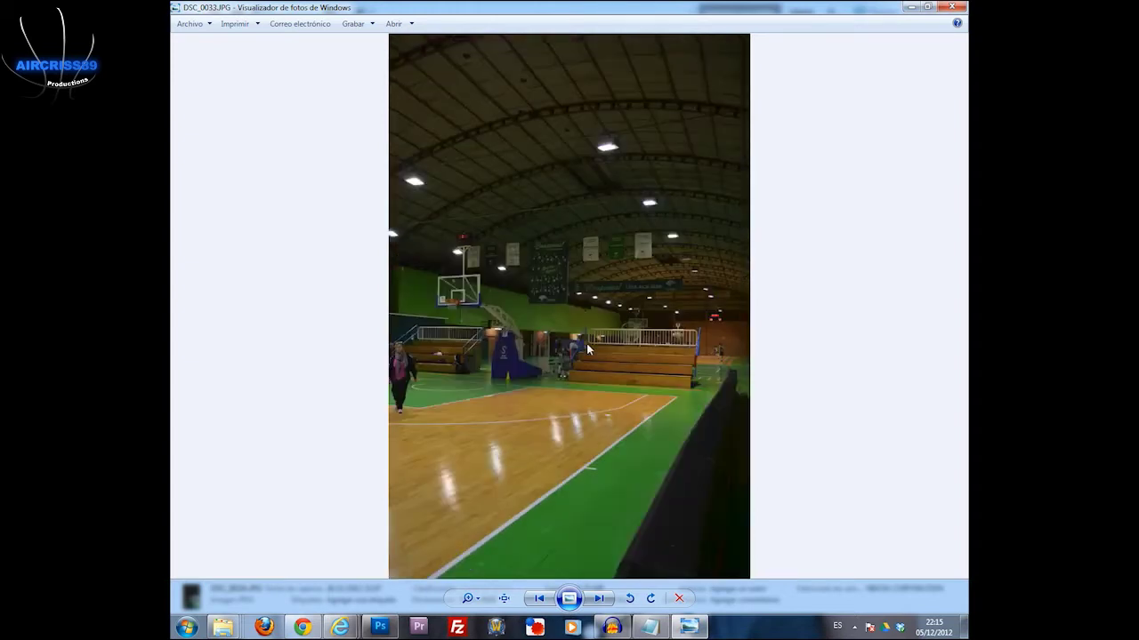
key(Left)
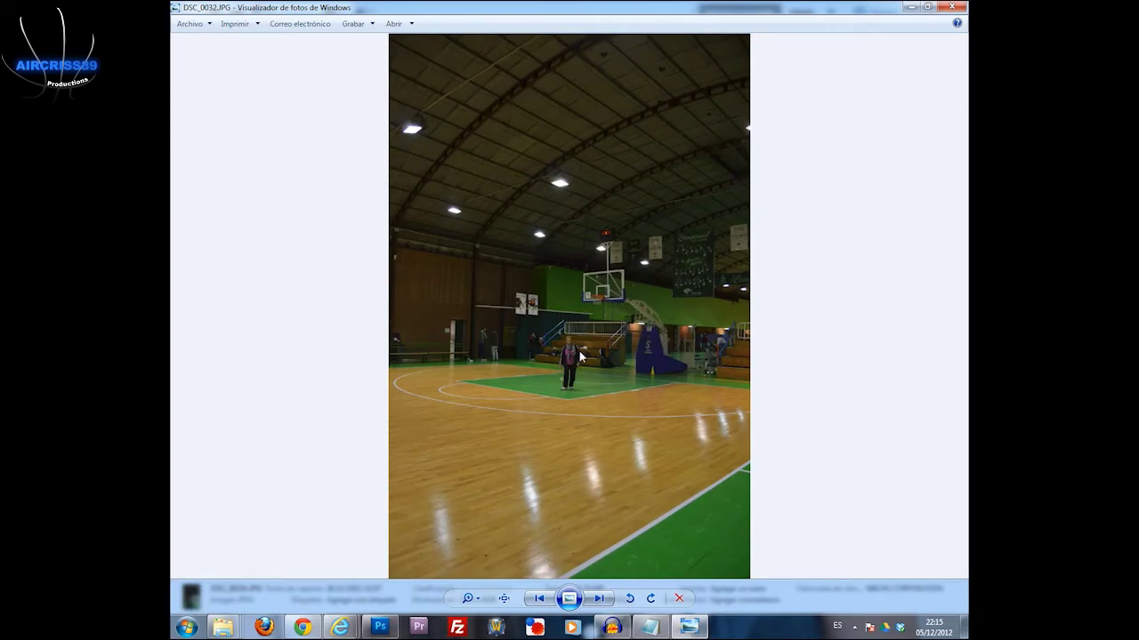
key(Left)
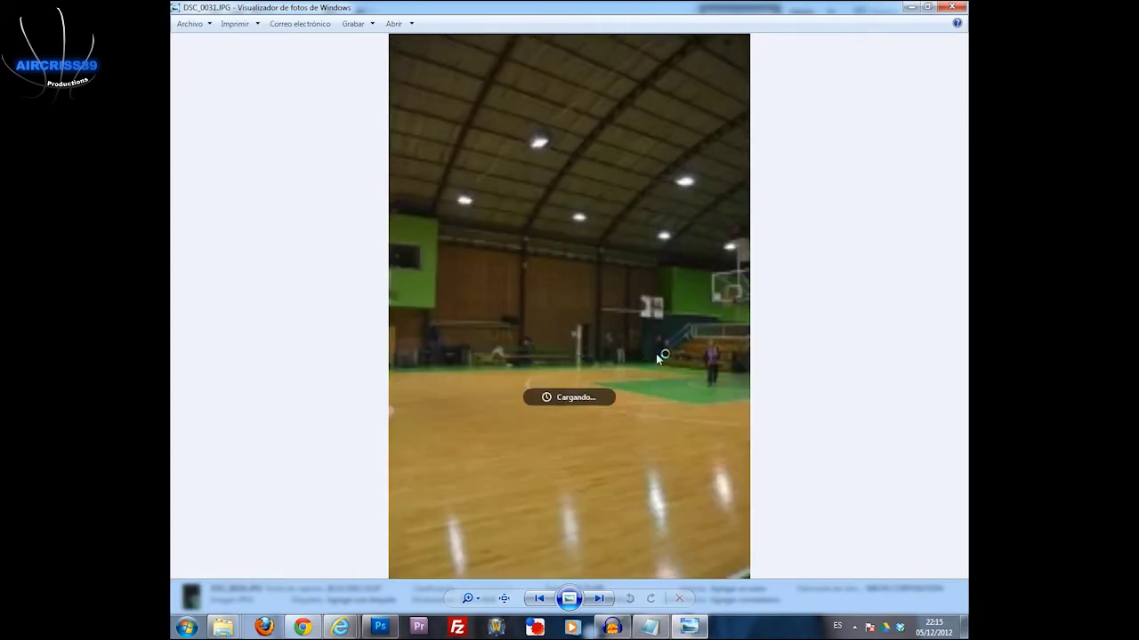
- Move ahead to DSC_0034.JPG, glance past it, then close Photo Viewer
key(Right)
key(Right)
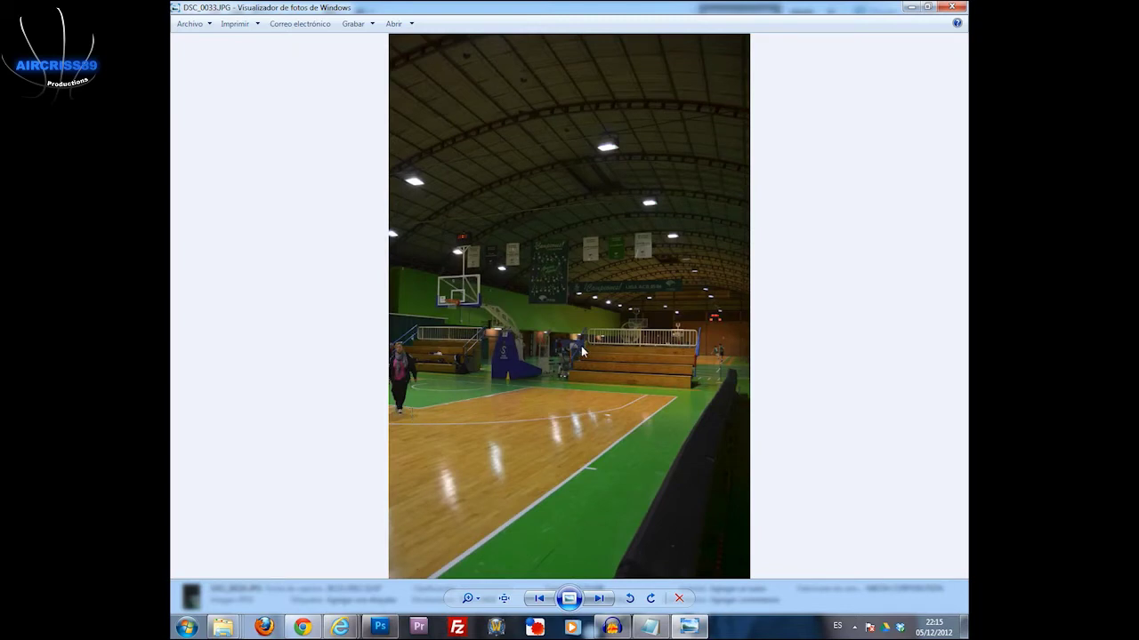
key(Right)
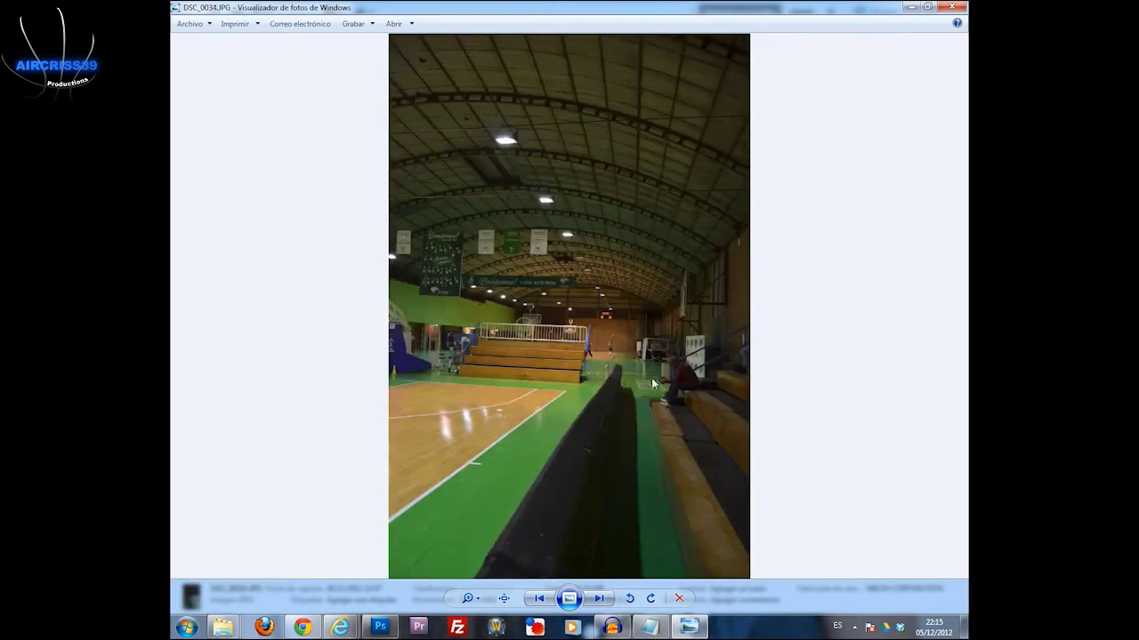
key(Right)
key(Left)
click(909, 8)
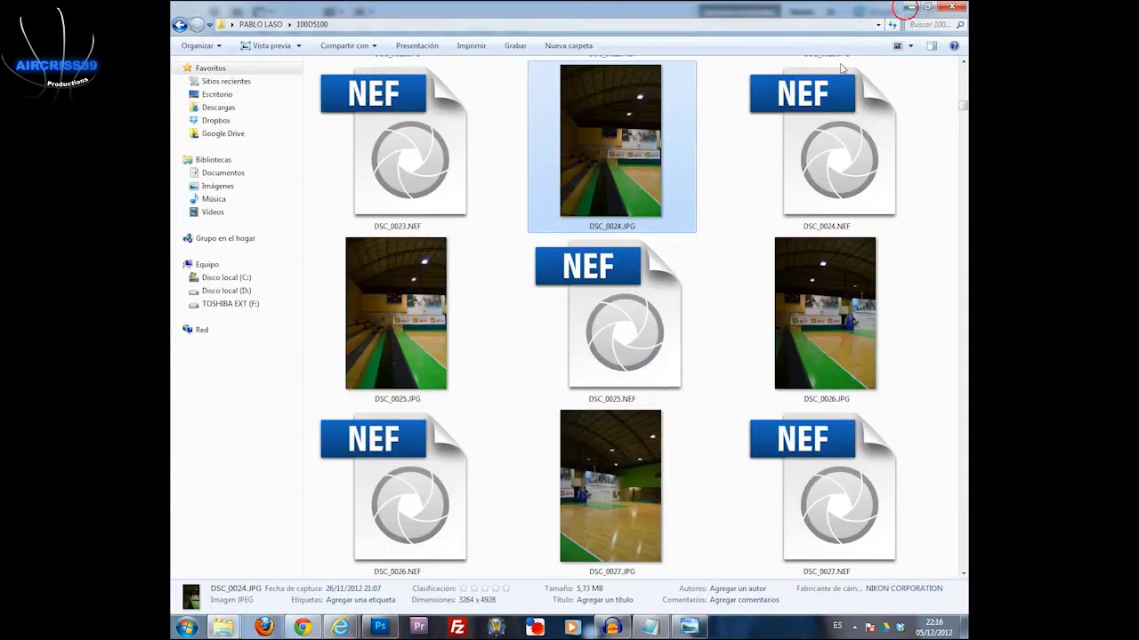
- Switch to Photoshop and look over the File menu without choosing anything
click(380, 627)
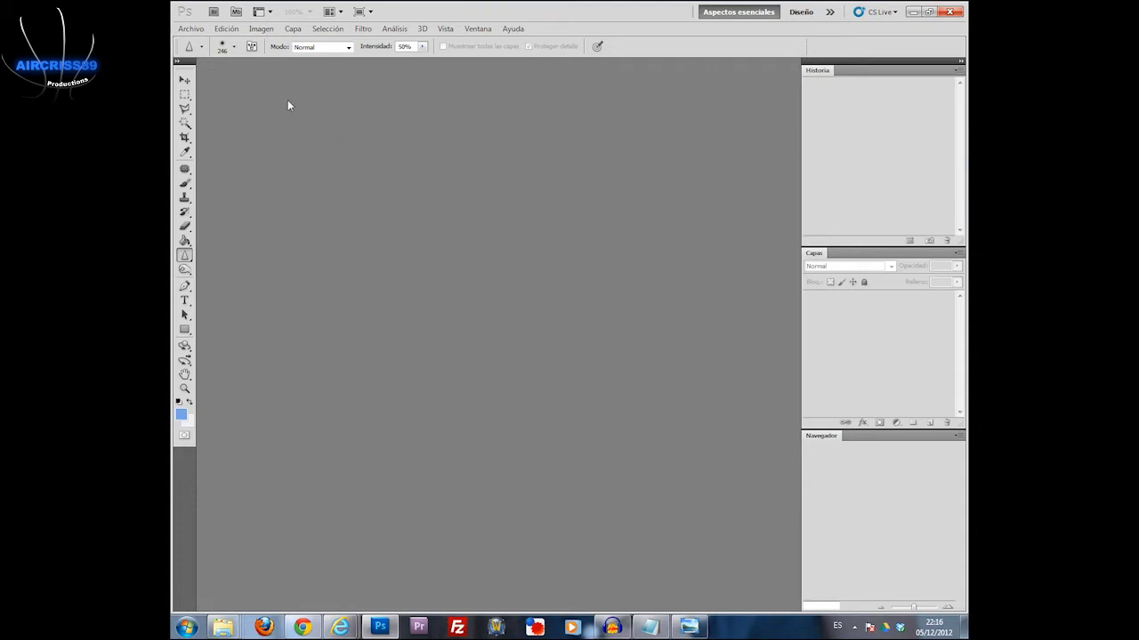
click(203, 32)
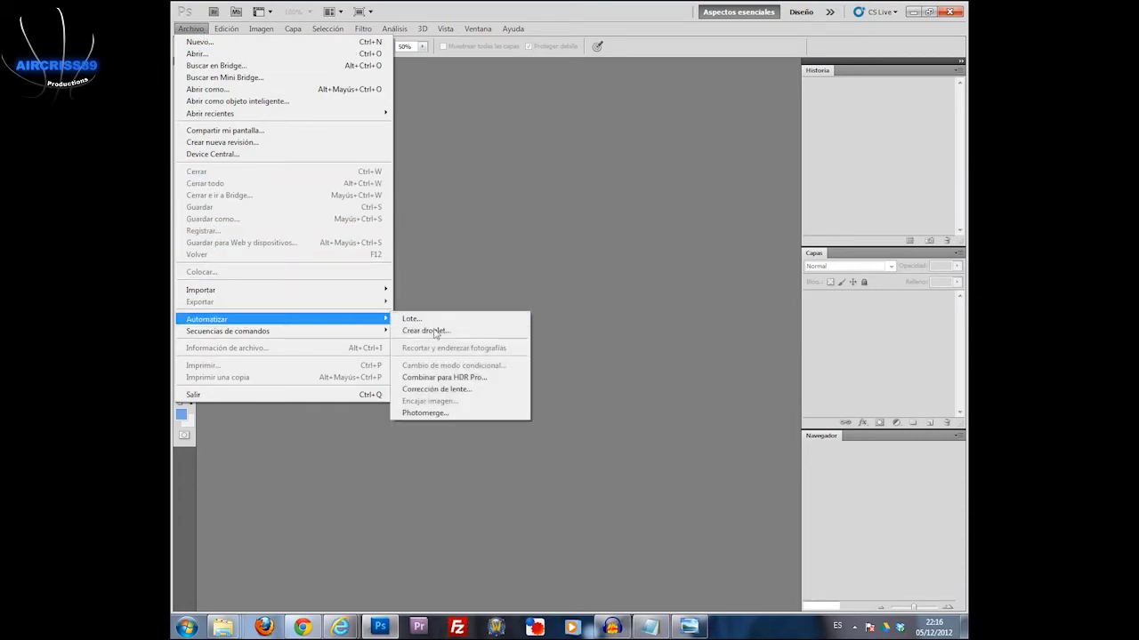
mouse_move(206, 318)
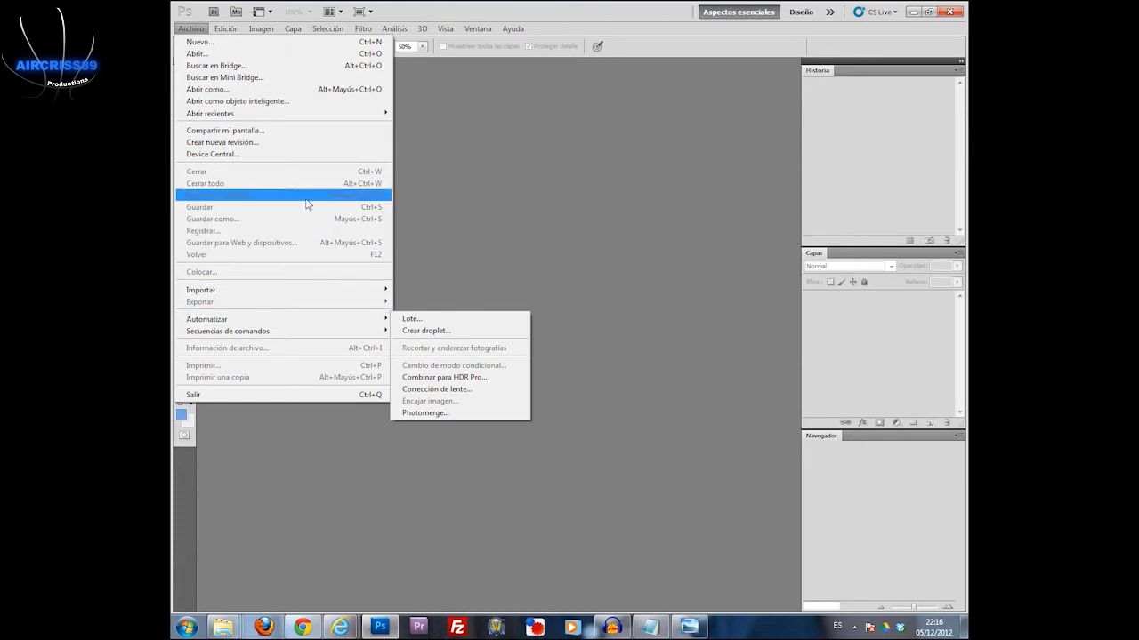
click(424, 187)
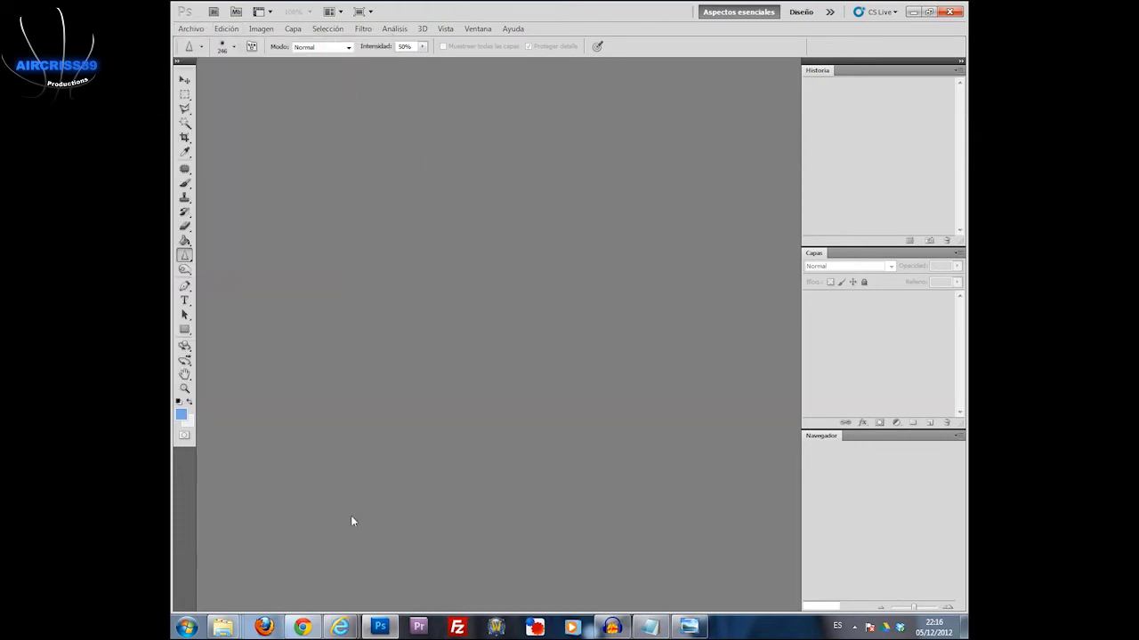
- Scroll through the 100D5100 photos again, minimise the folder, and show Photoshop's File menu
mouse_move(222, 627)
click(498, 562)
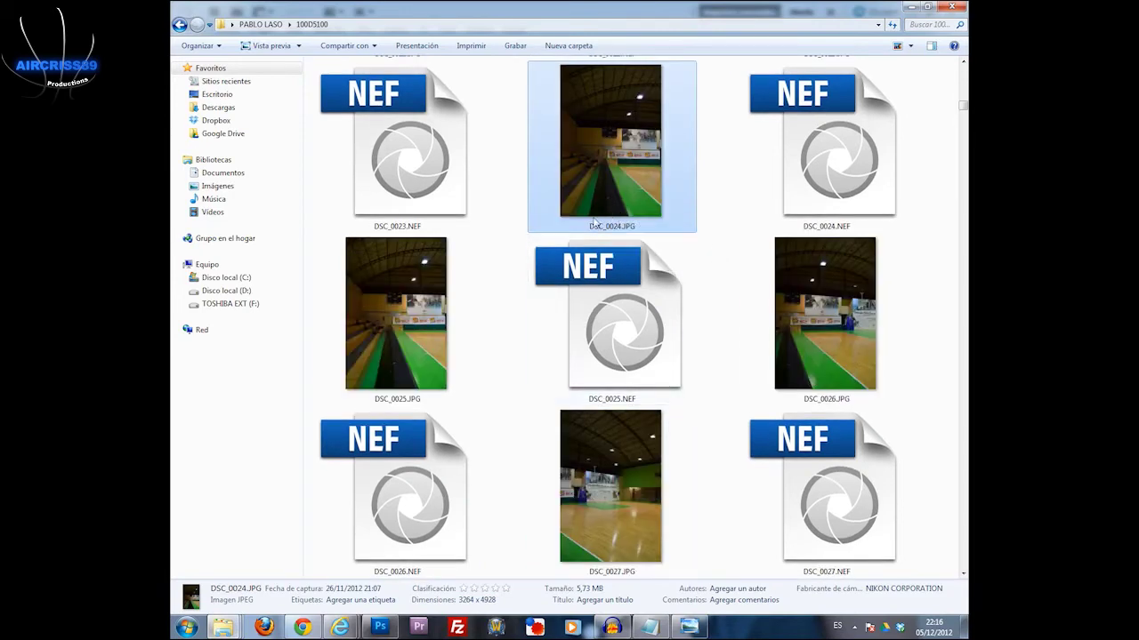
scroll(490, 285, down, 2)
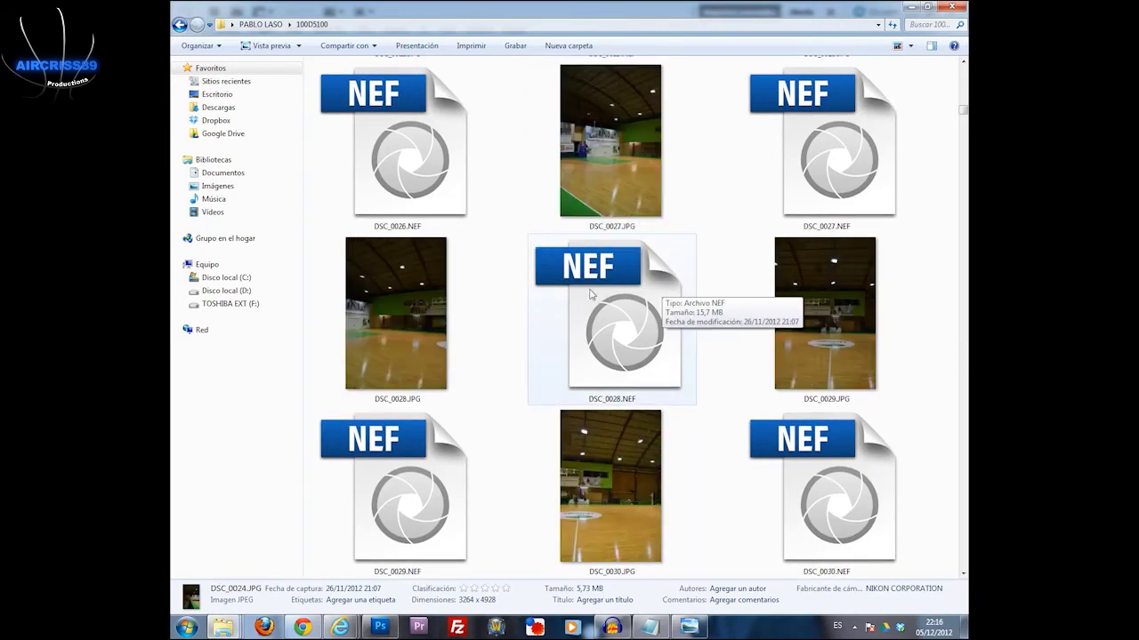
scroll(563, 293, down, 2)
scroll(563, 294, down, 2)
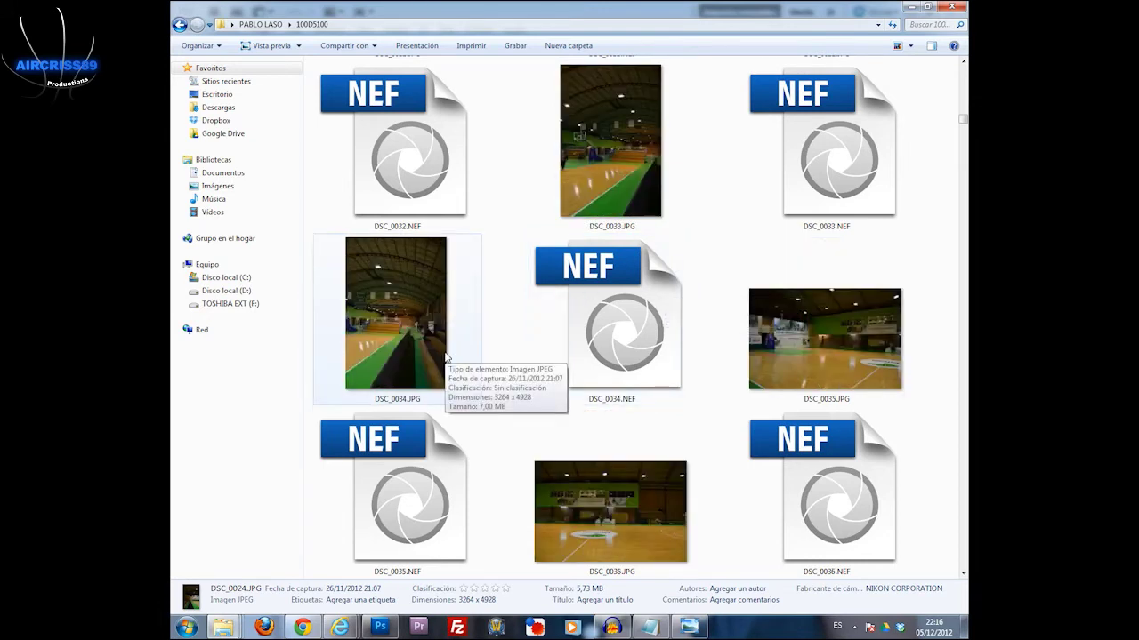
click(910, 7)
click(196, 29)
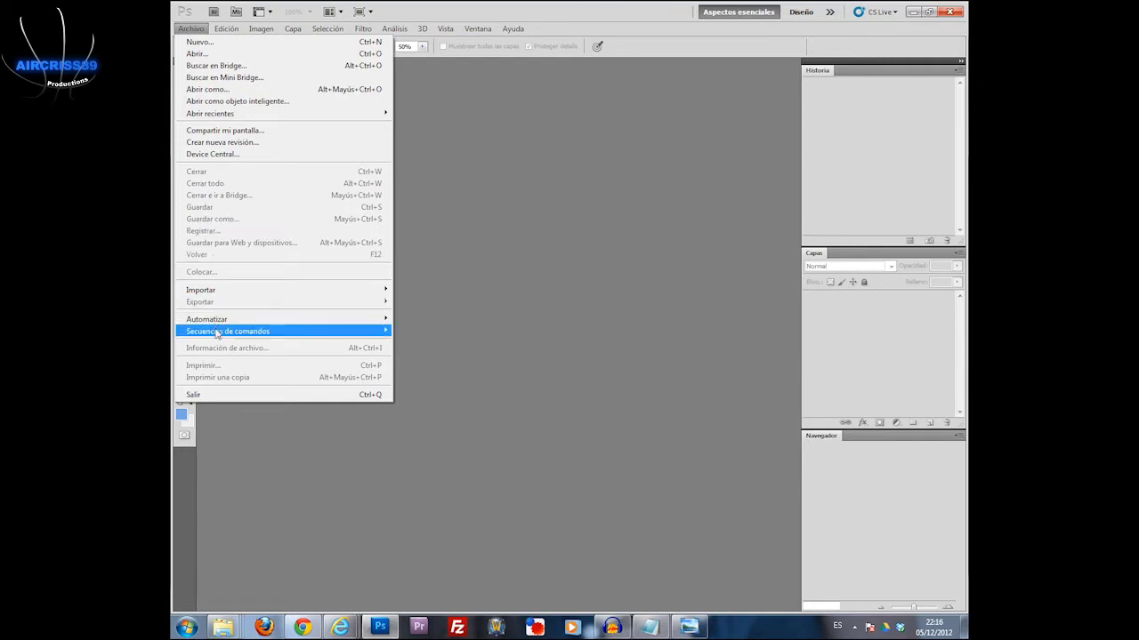
mouse_move(237, 318)
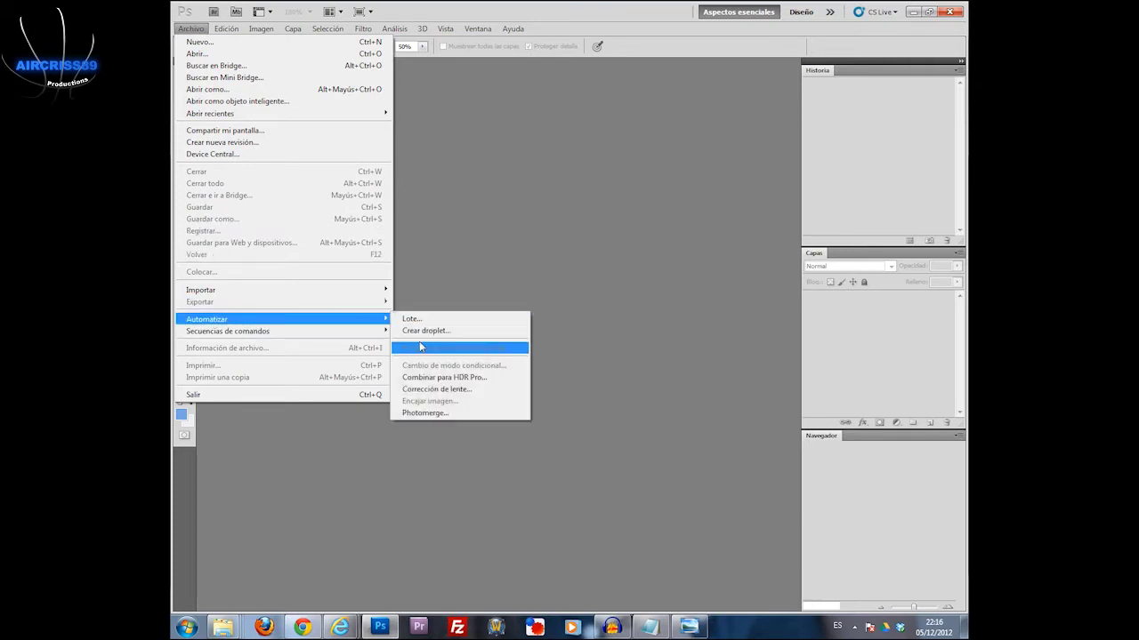
- Start Photomerge, browse into the 100D5100 folder, and select DSC_0024.JPG
click(423, 413)
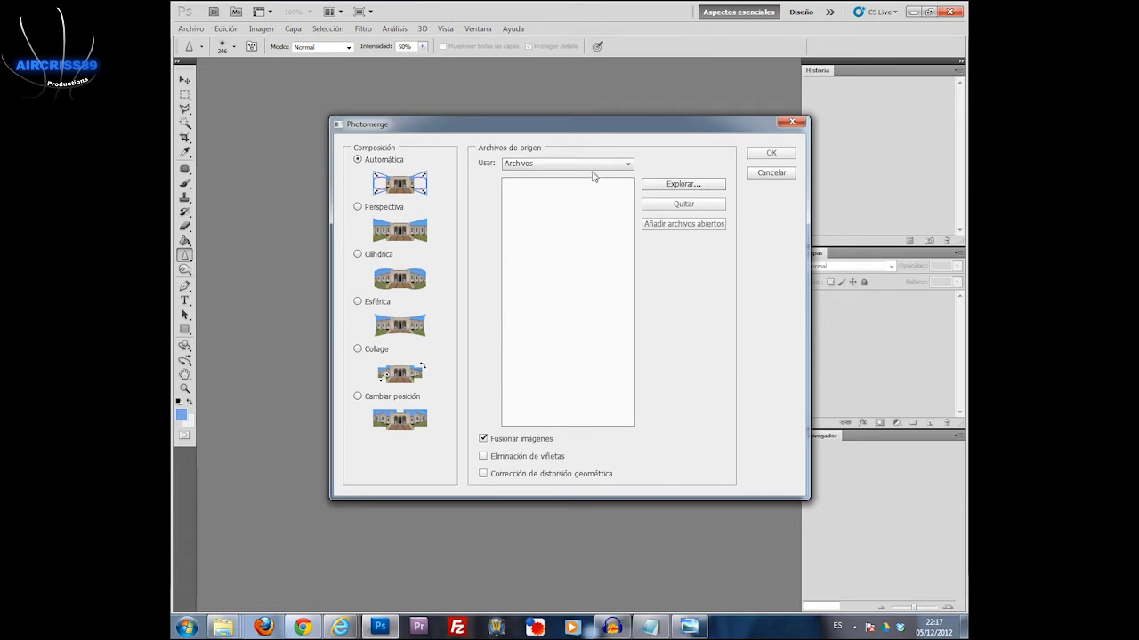
click(659, 185)
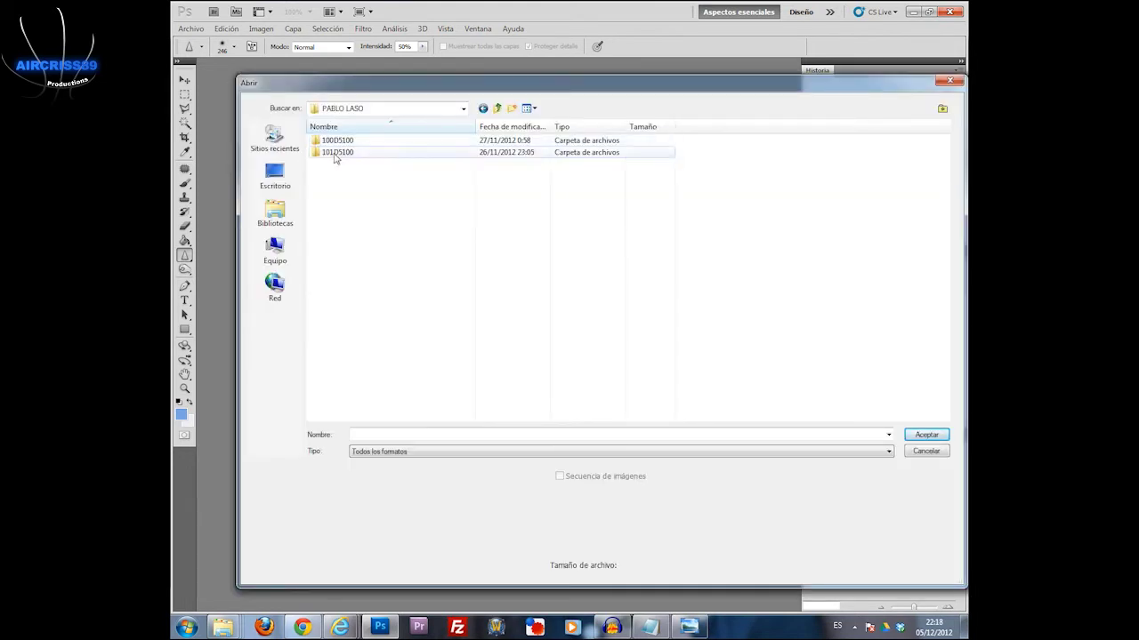
double_click(340, 141)
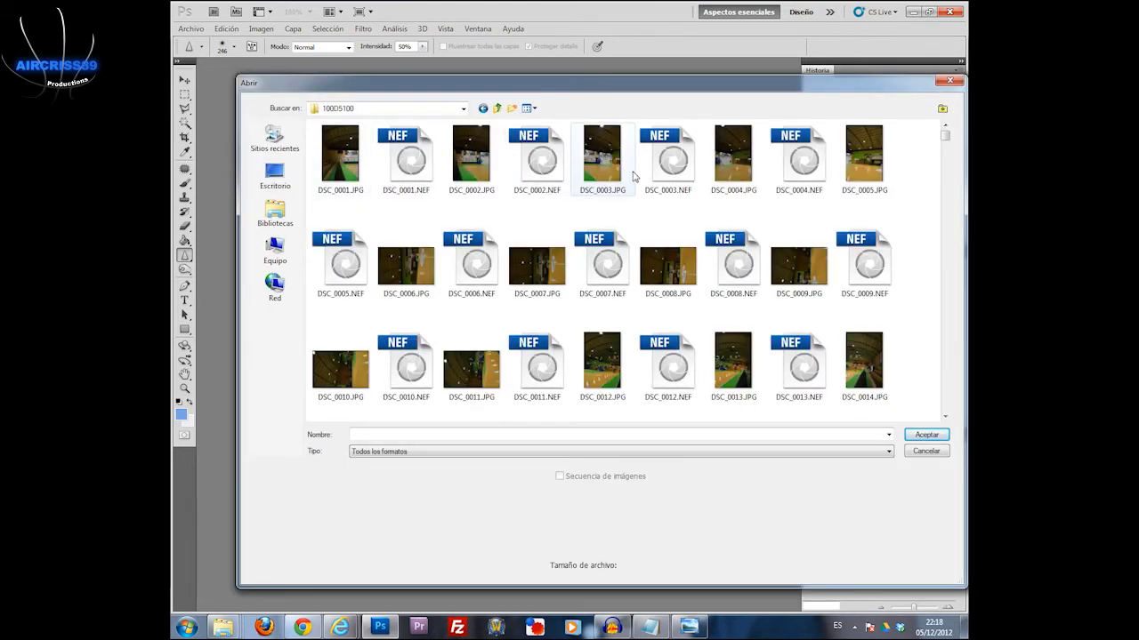
drag(945, 139, 947, 153)
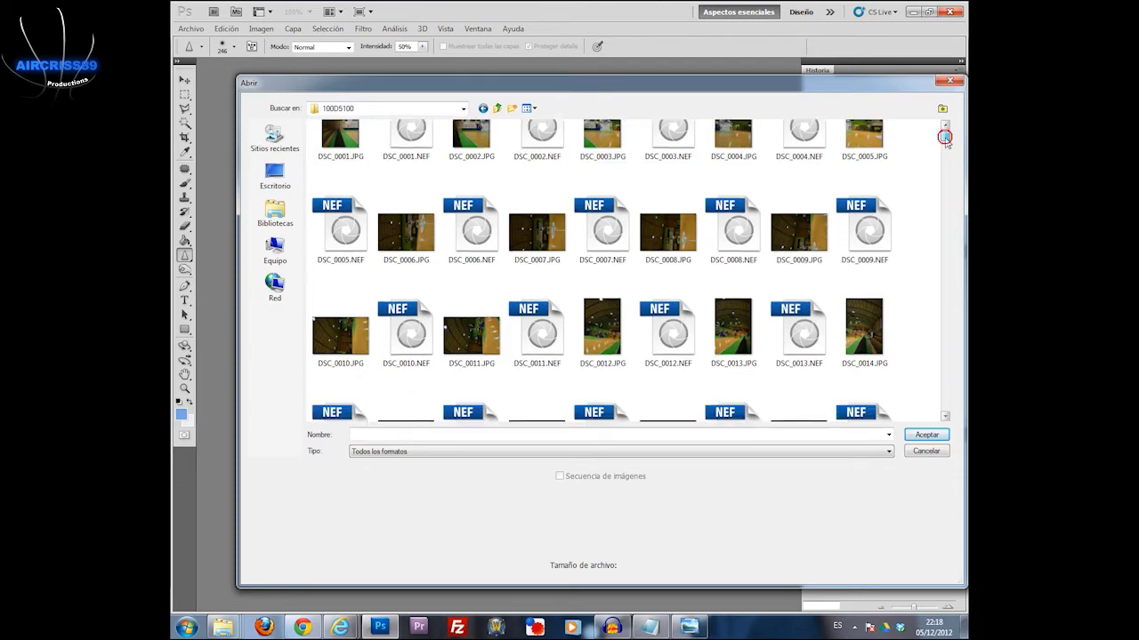
scroll(947, 153, down, 1)
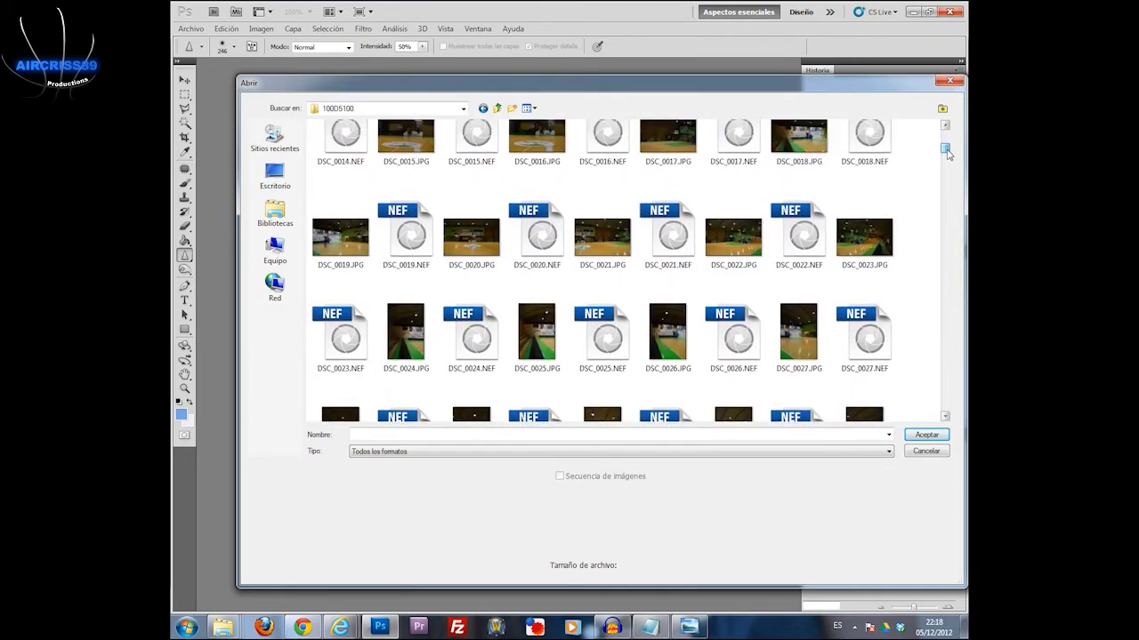
click(421, 355)
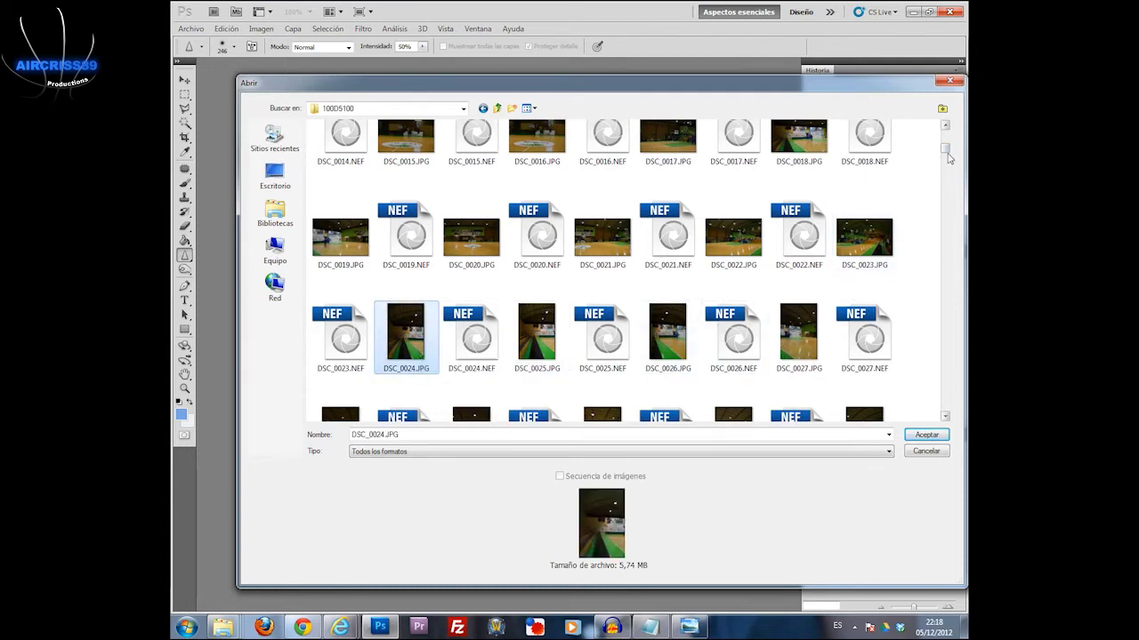
scroll(948, 157, down, 3)
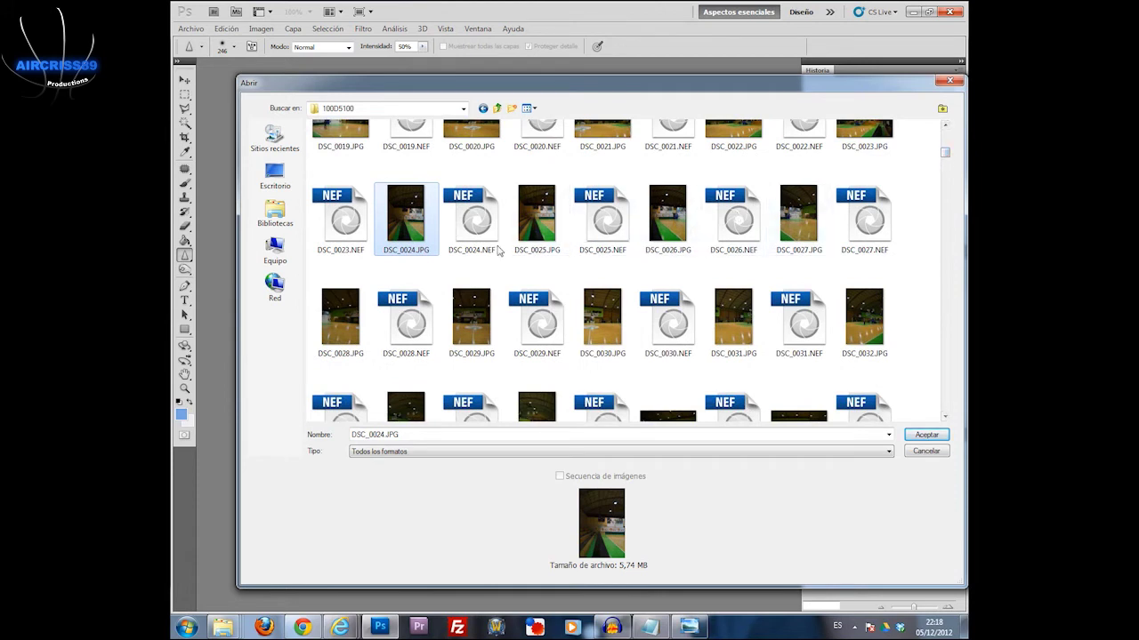
mouse_move(406, 213)
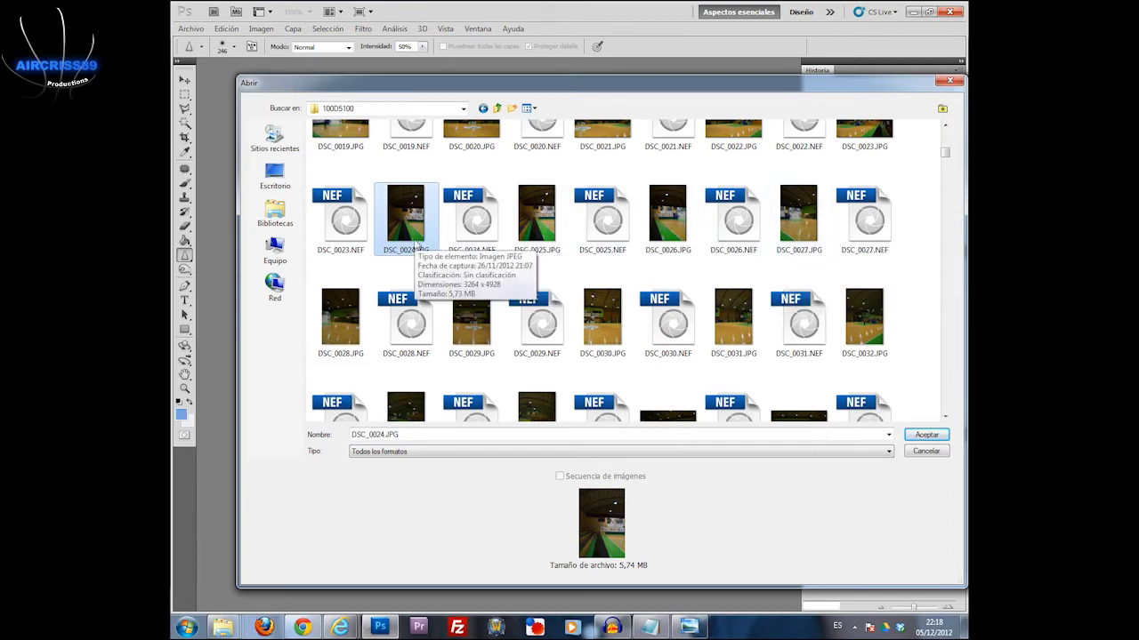
- Add DSC_0025.JPG through DSC_0034.JPG to the selection and load them into Photomerge
ctrl+click(548, 234)
ctrl+click(659, 236)
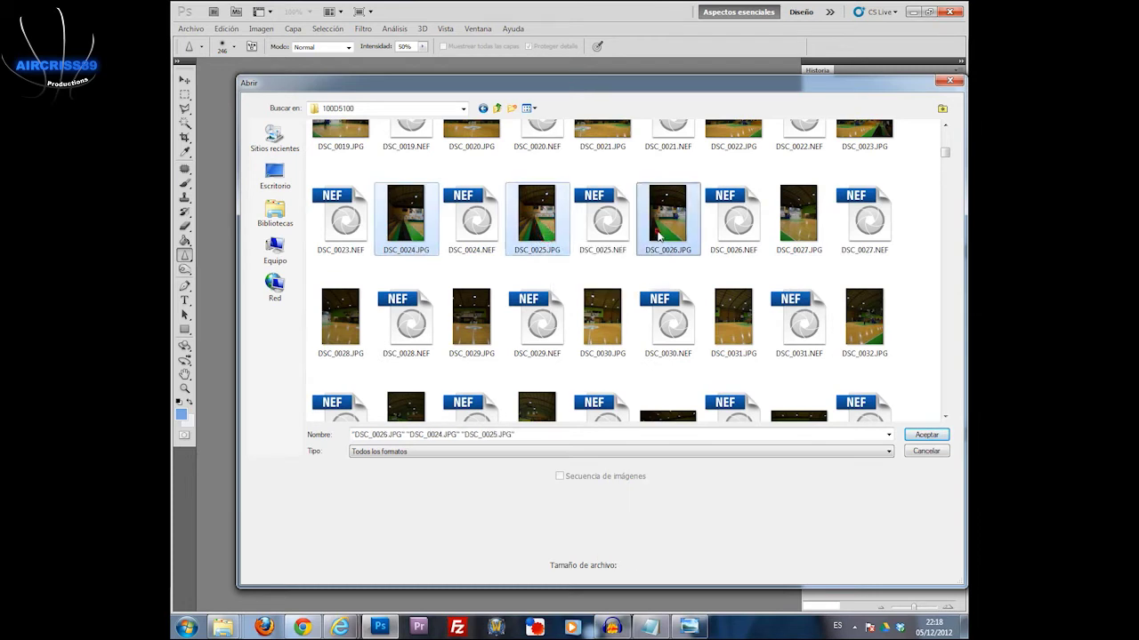
ctrl+click(790, 225)
ctrl+click(342, 322)
ctrl+click(445, 320)
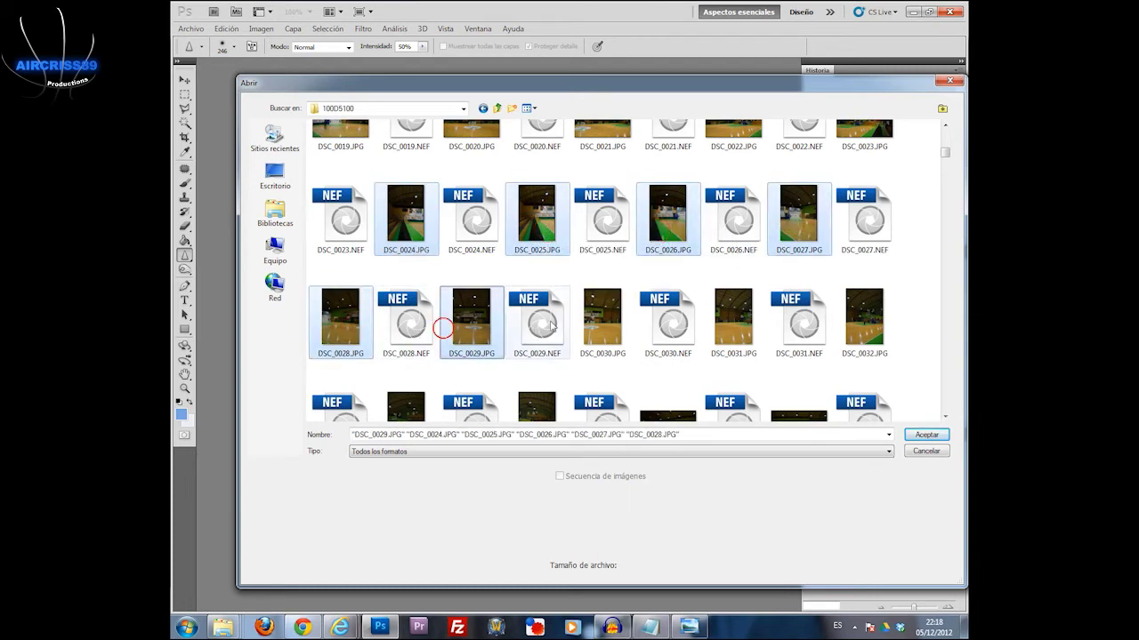
ctrl+click(580, 318)
ctrl+click(716, 319)
ctrl+click(852, 320)
scroll(664, 323, down, 3)
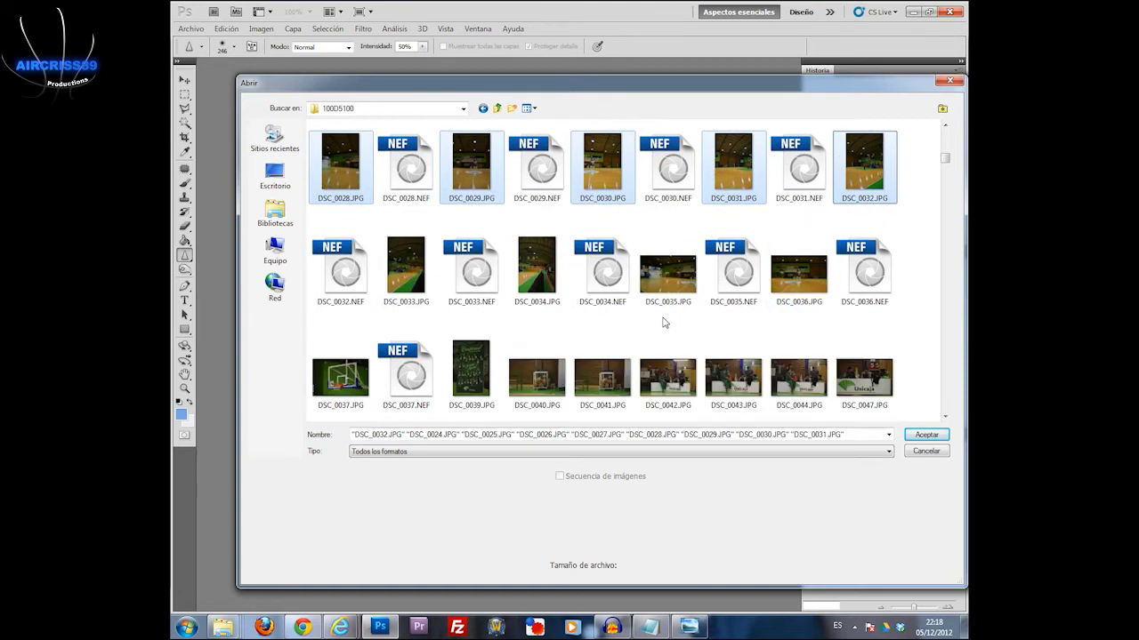
ctrl+click(409, 285)
ctrl+click(528, 283)
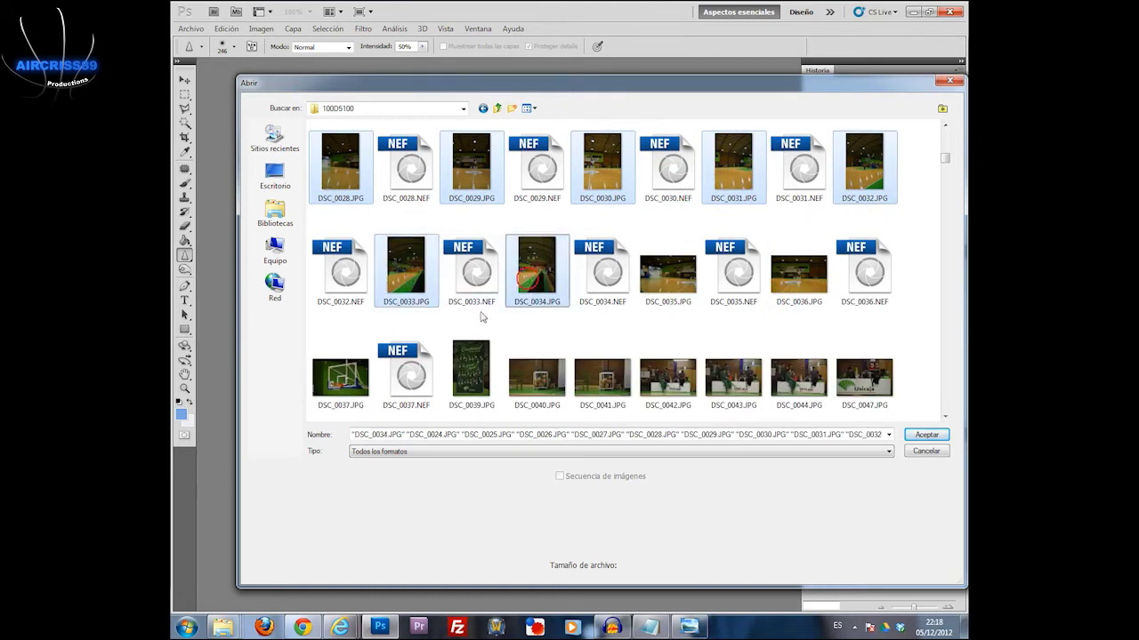
scroll(454, 267, up, 3)
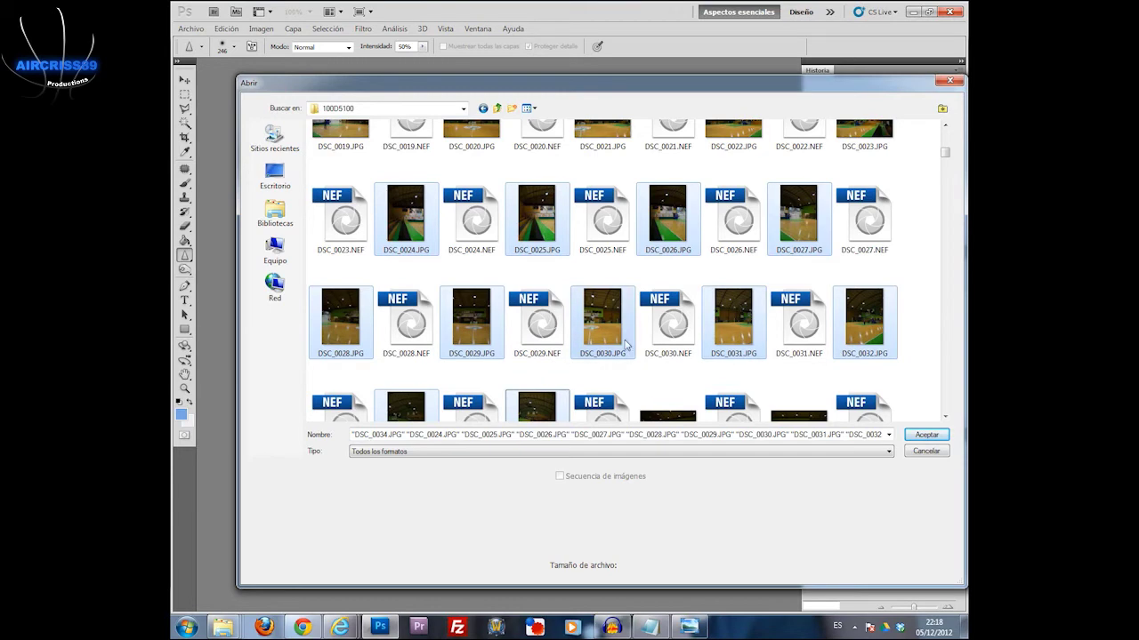
click(923, 436)
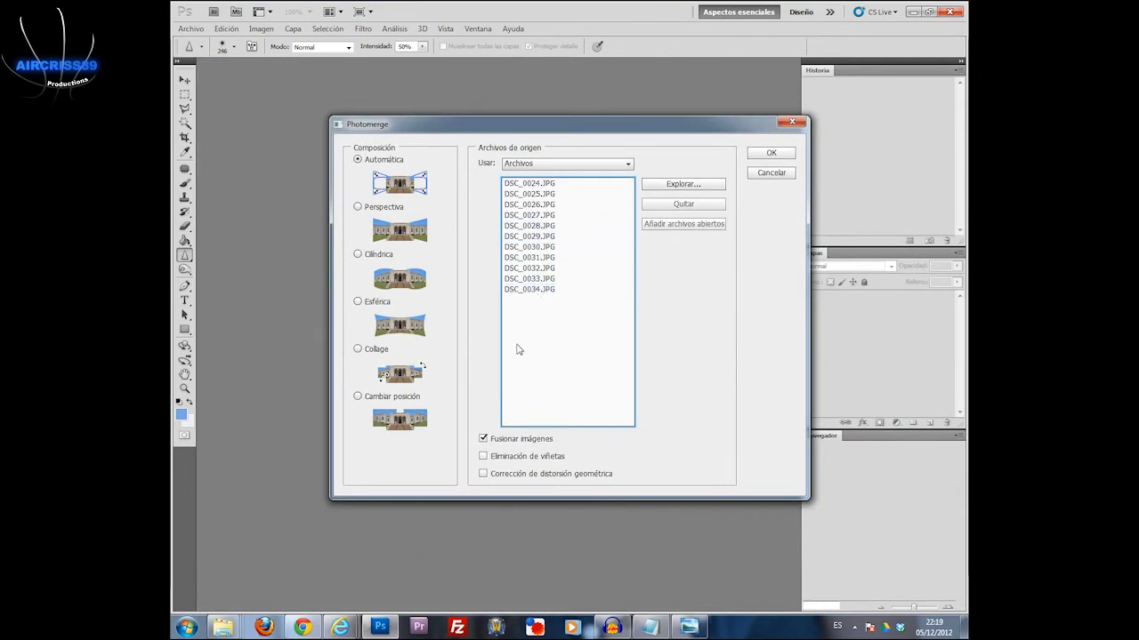
- Run Photomerge with Automática layout and Fusionar imágenes to stitch the eleven photos
click(761, 158)
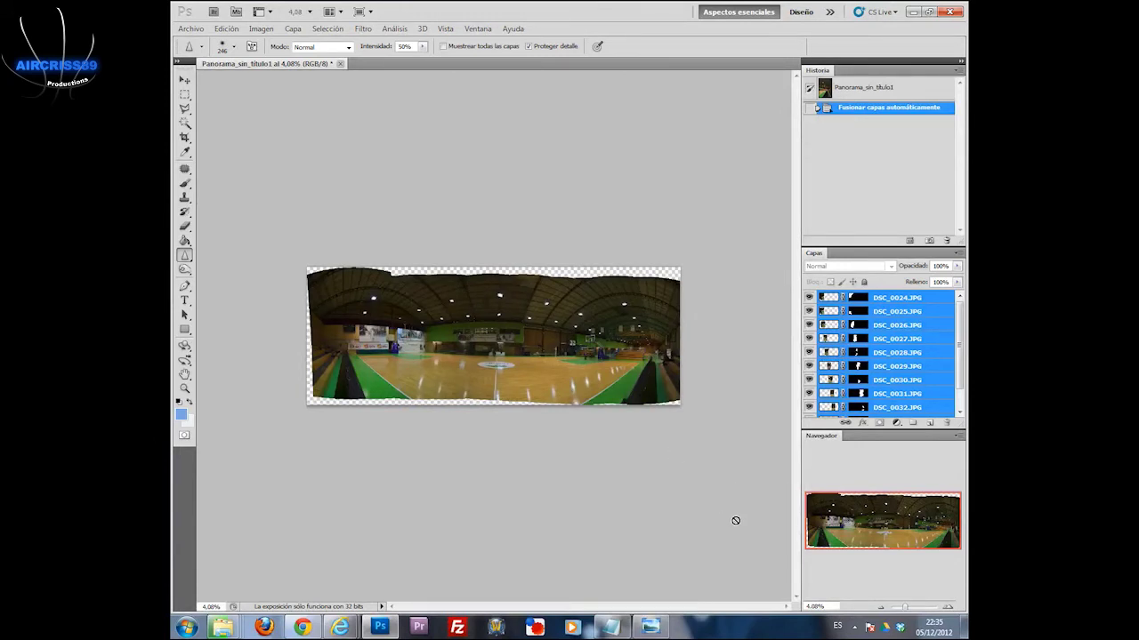
drag(906, 609, 906, 611)
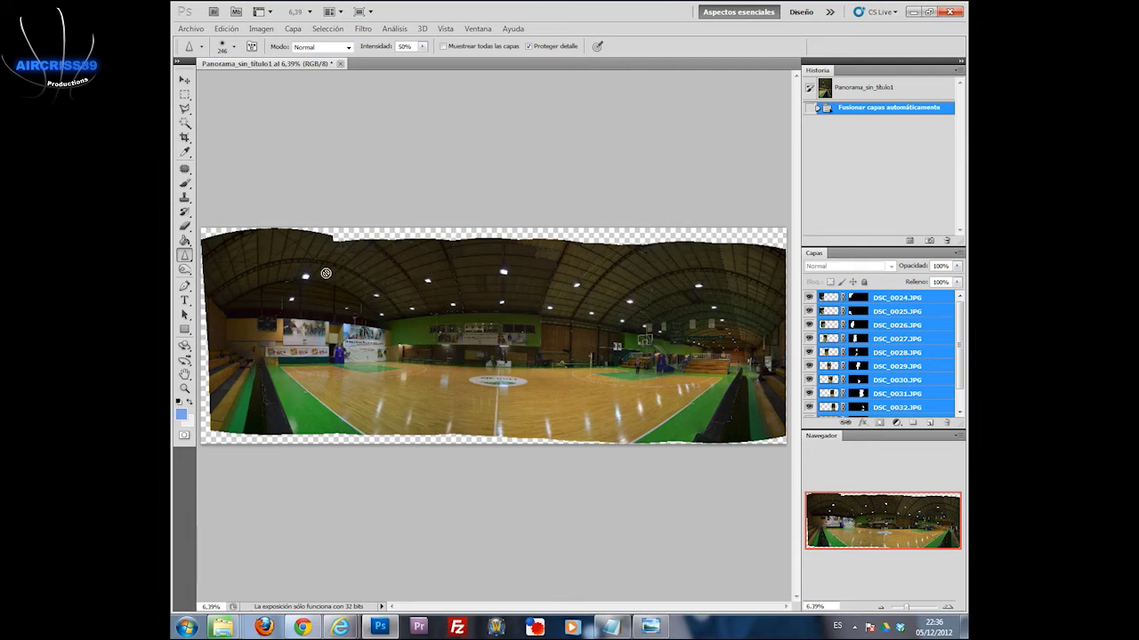
- Draw a crop box inside the panorama and zoom in on the bottom-left bleachers
click(185, 138)
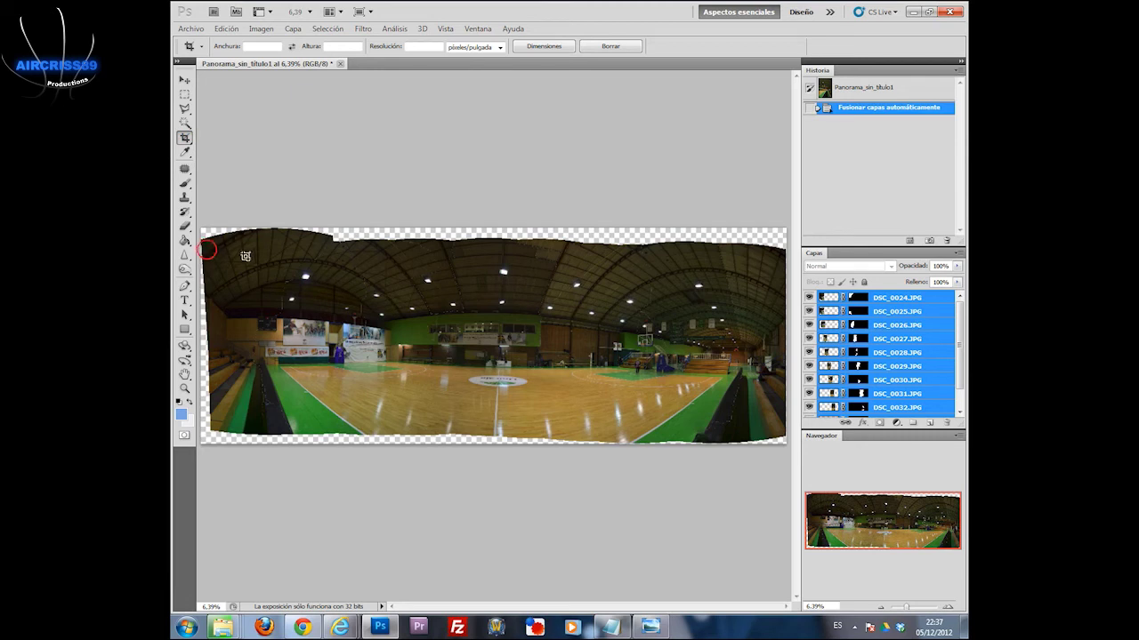
drag(204, 249, 781, 436)
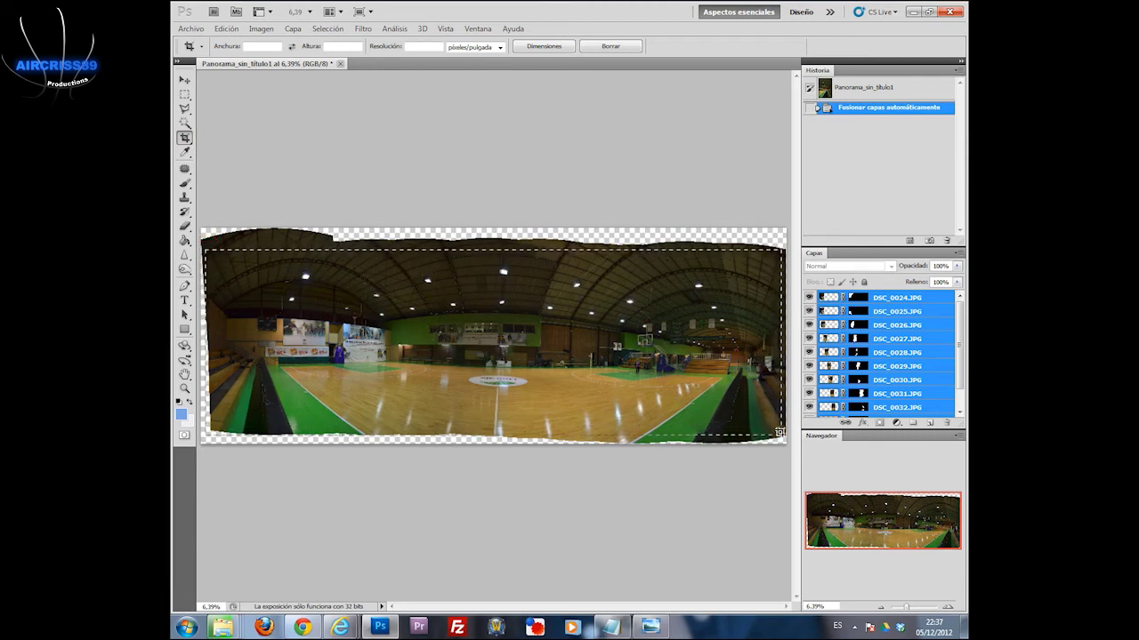
key(Escape)
drag(780, 432, 781, 436)
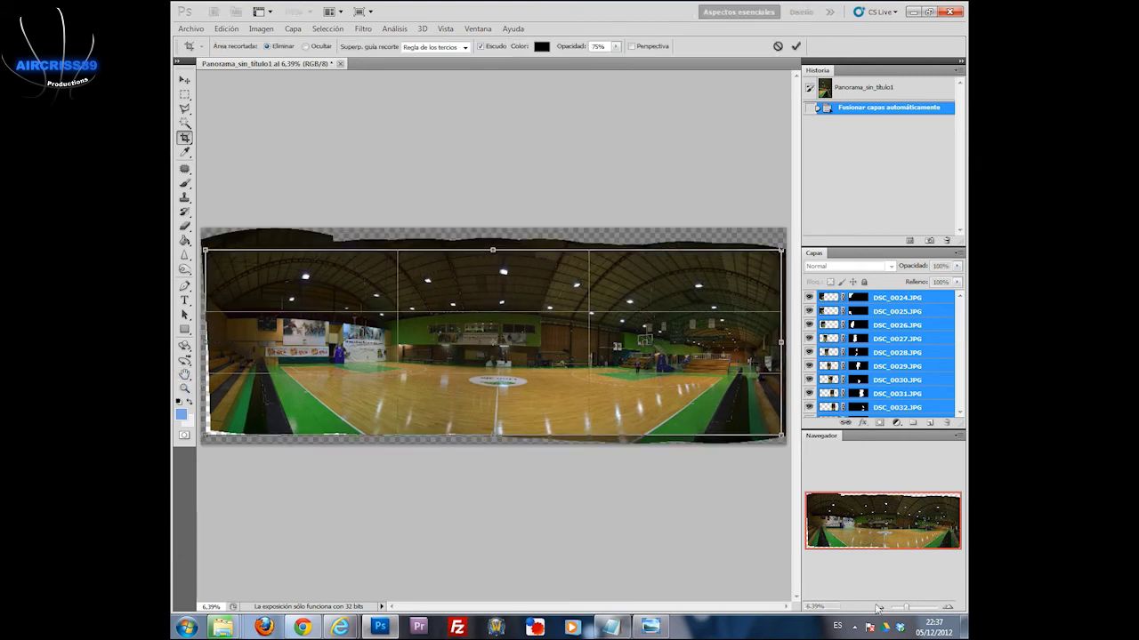
drag(906, 607, 918, 606)
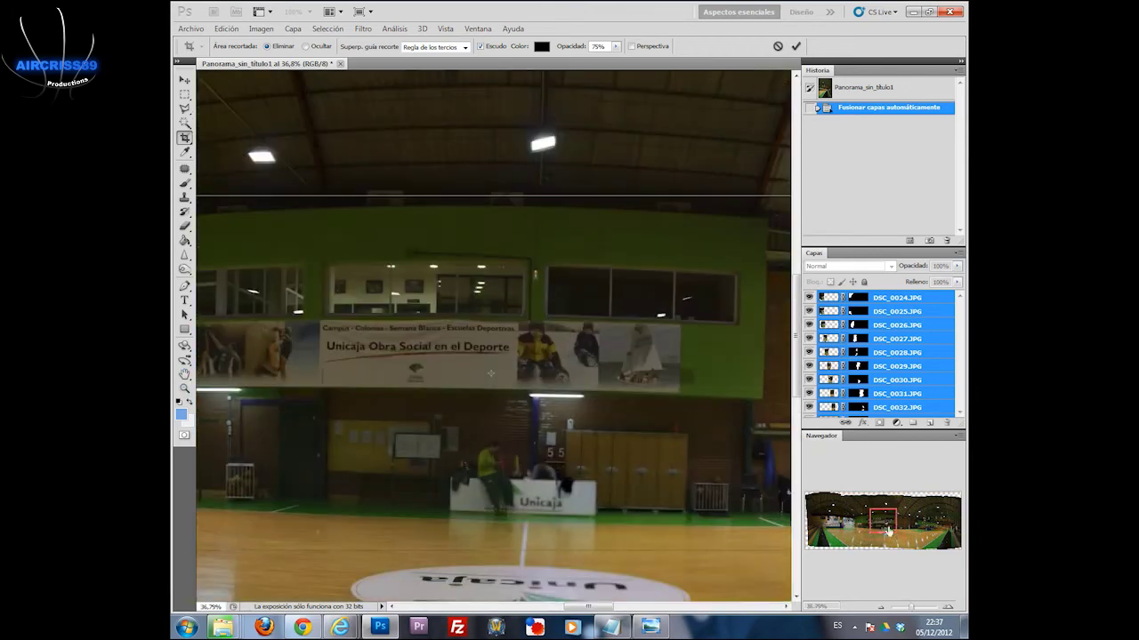
drag(887, 531, 823, 545)
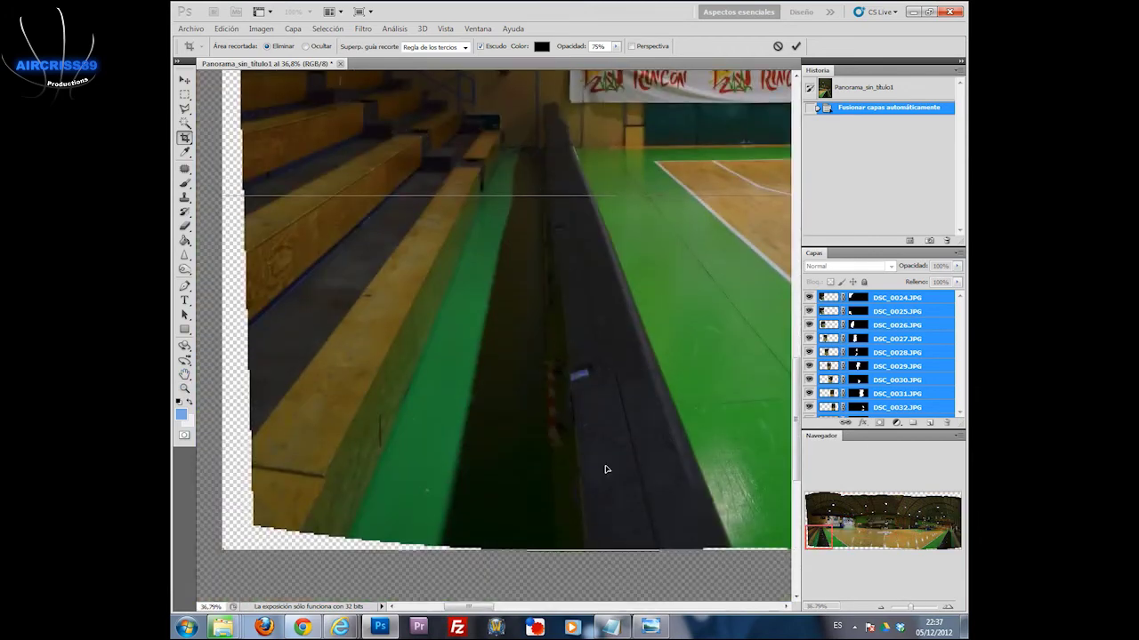
- Pull the crop's left and bottom edges past the ragged gaps, then zoom out and finish the crop
drag(217, 369, 254, 378)
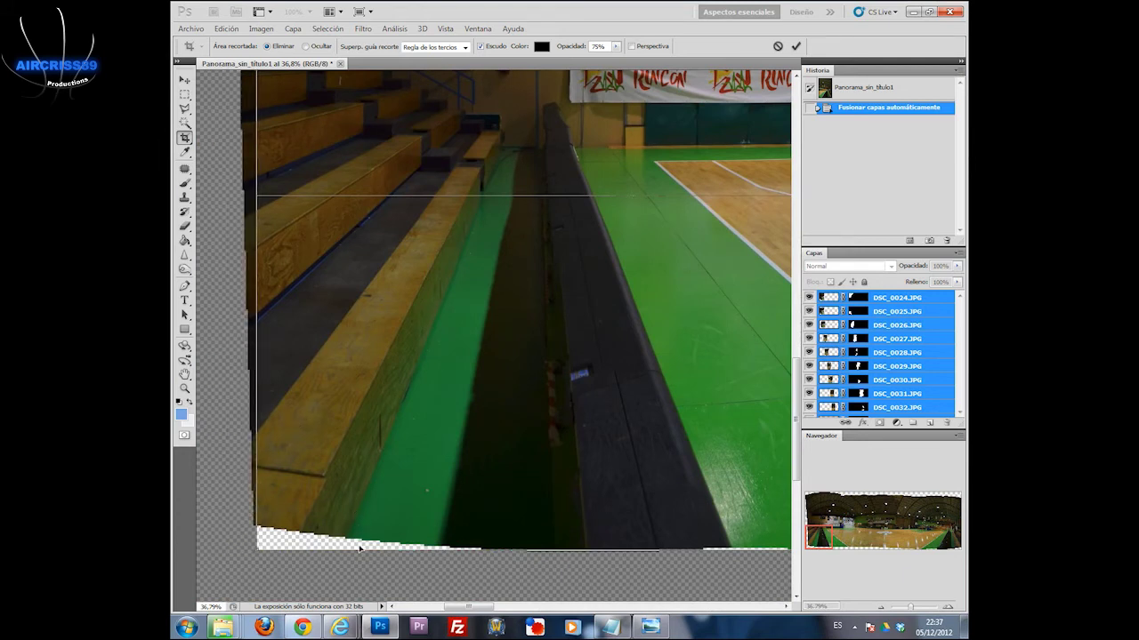
drag(360, 551, 359, 524)
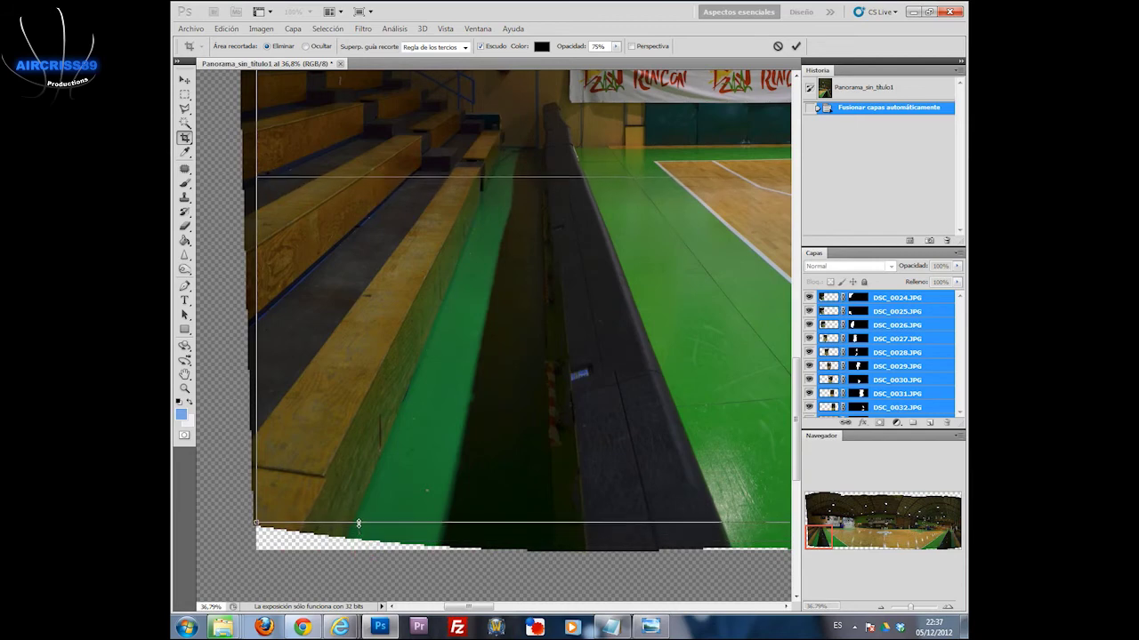
click(909, 608)
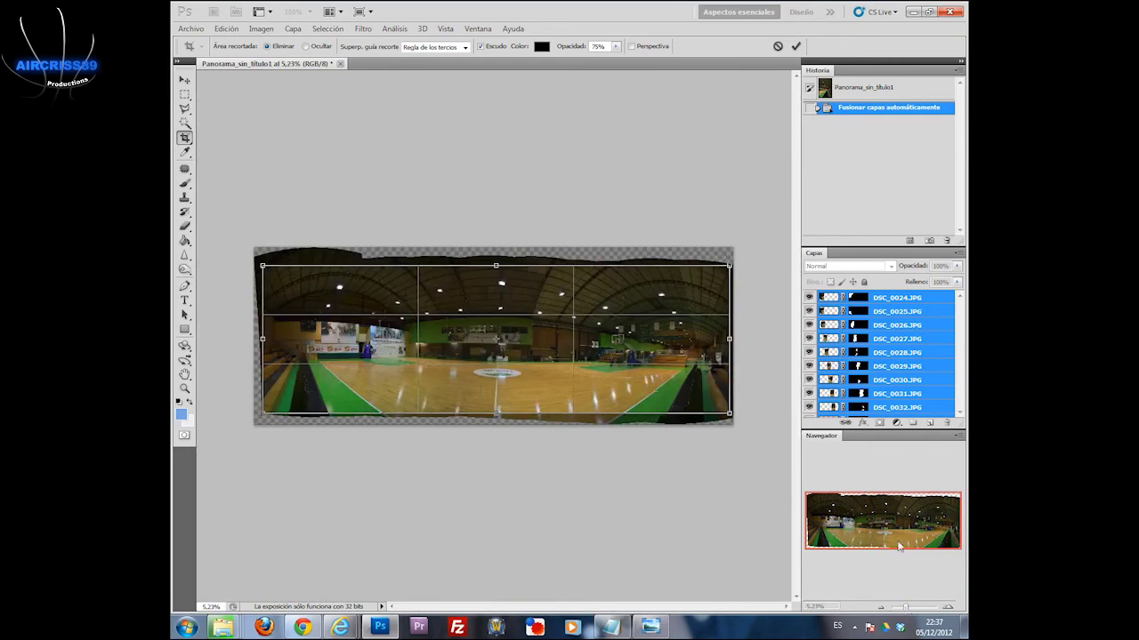
click(916, 612)
mouse_move(885, 534)
mouse_down()
mouse_move(861, 543)
mouse_move(943, 500)
mouse_up()
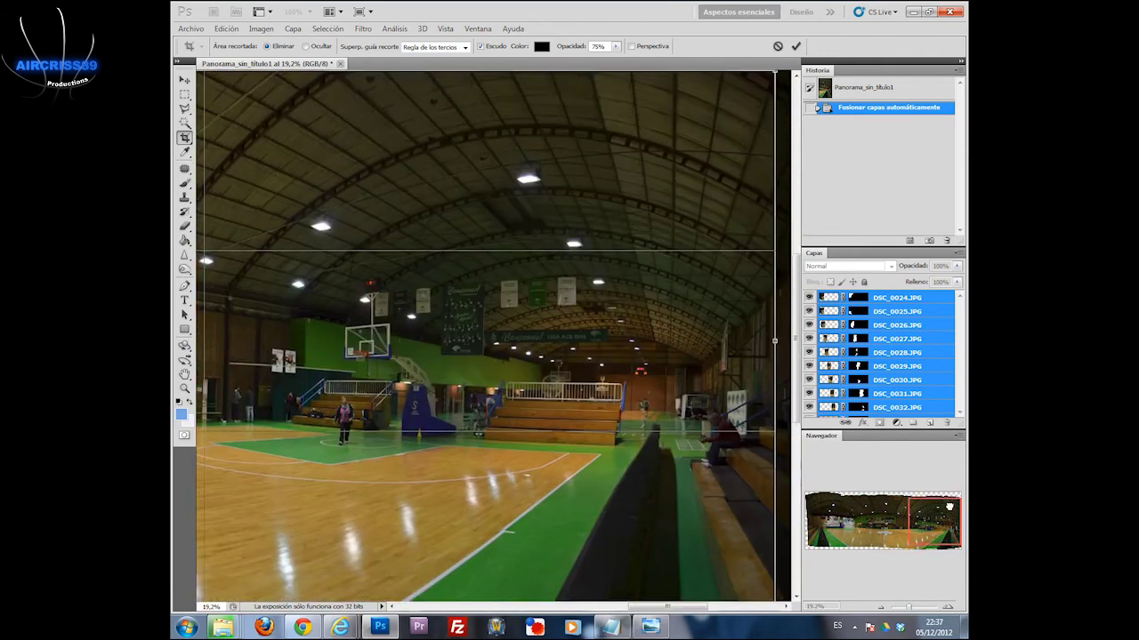
scroll(494, 356, left, 4)
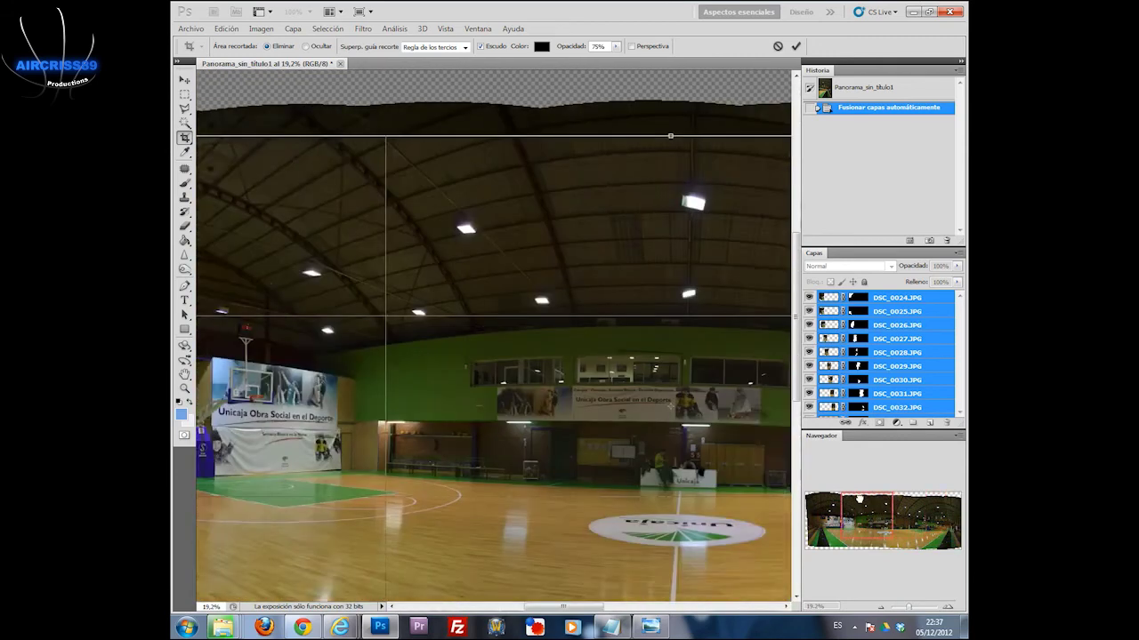
scroll(494, 356, left, 4)
scroll(493, 356, left, 3)
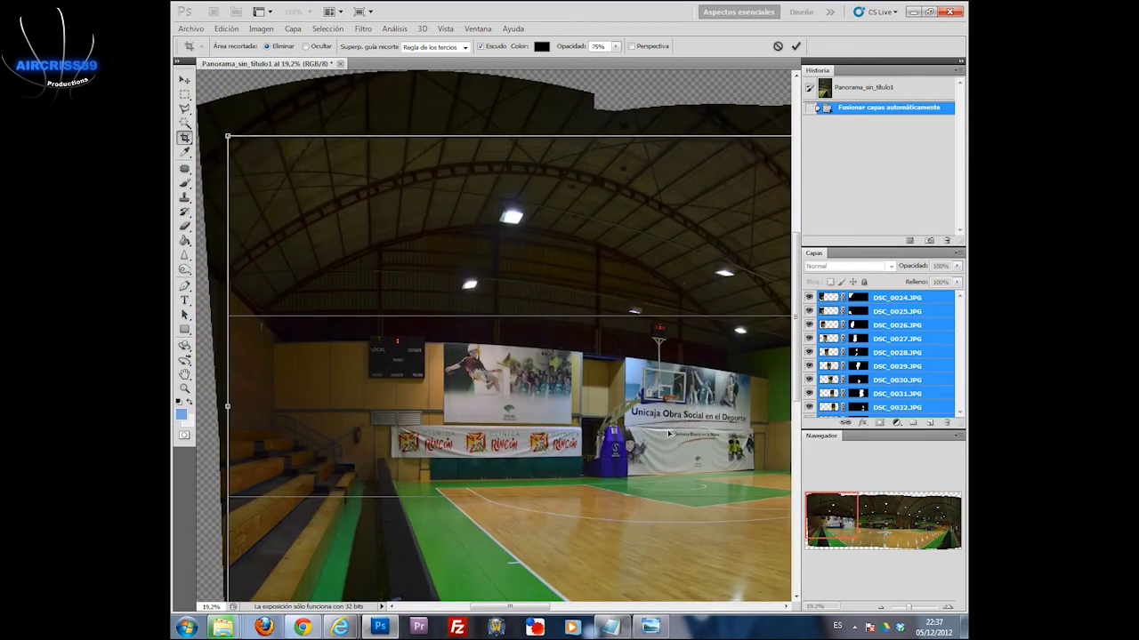
drag(907, 609, 902, 607)
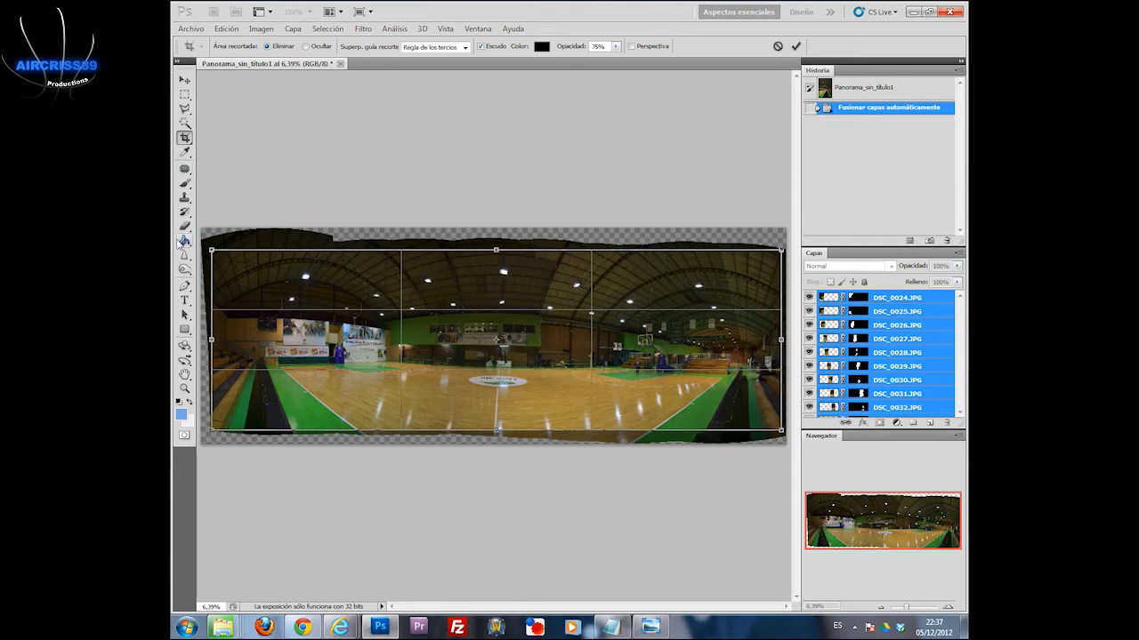
click(184, 79)
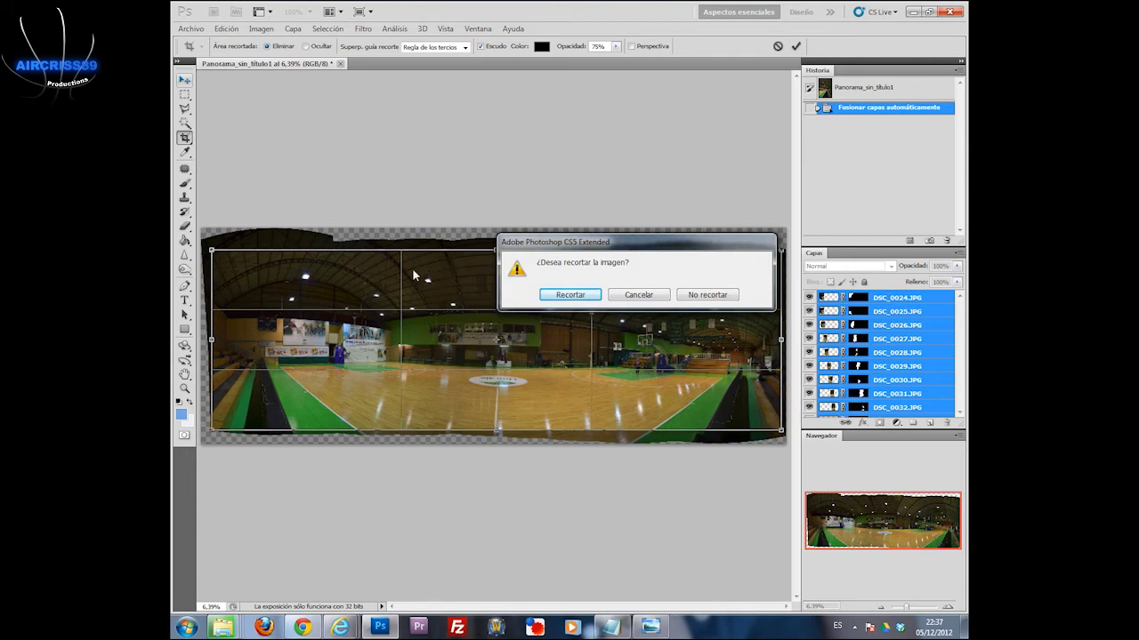
- Confirm the crop and merge the panorama's layers into one with Ctrl+E
click(571, 294)
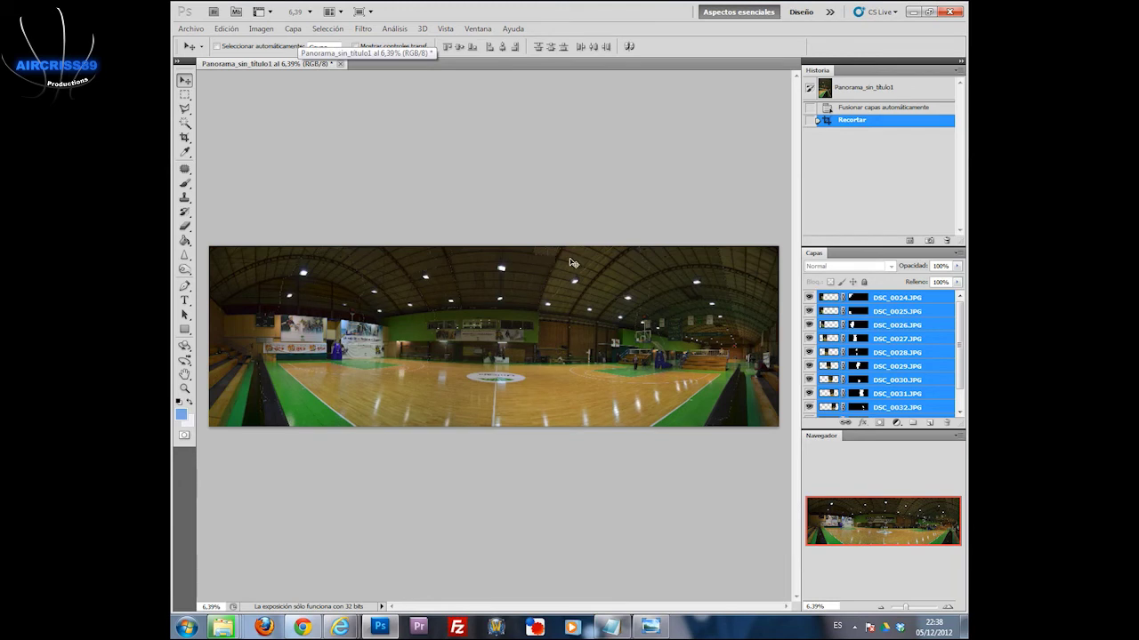
drag(959, 337, 959, 355)
scroll(861, 338, up, 2)
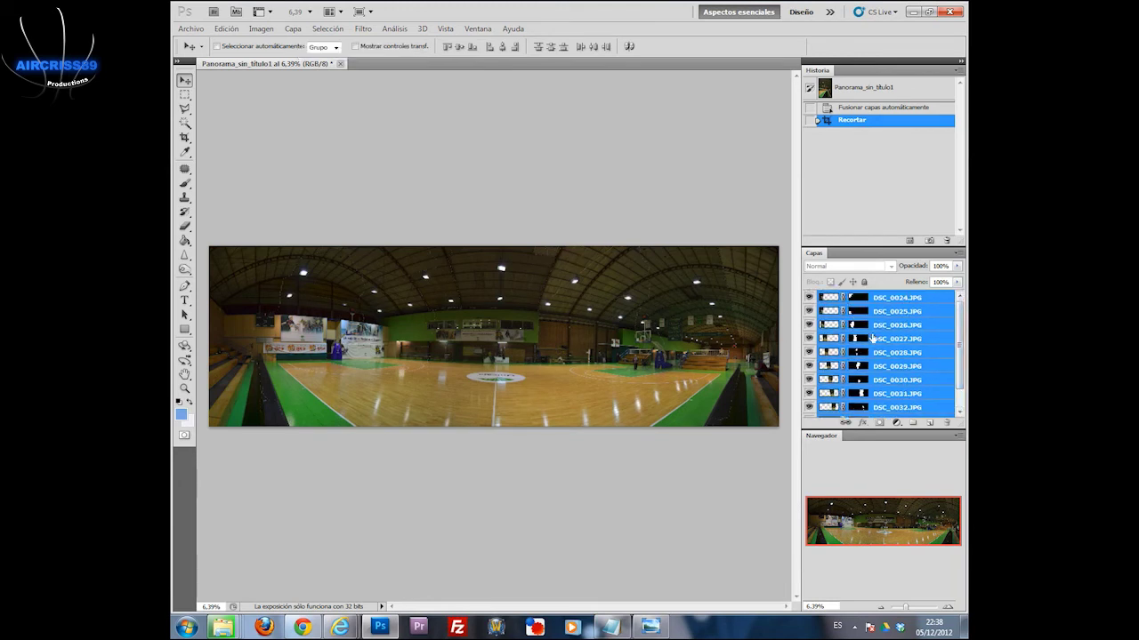
mouse_move(959, 330)
mouse_down()
mouse_move(959, 363)
mouse_move(959, 341)
mouse_up()
key(ctrl+e)
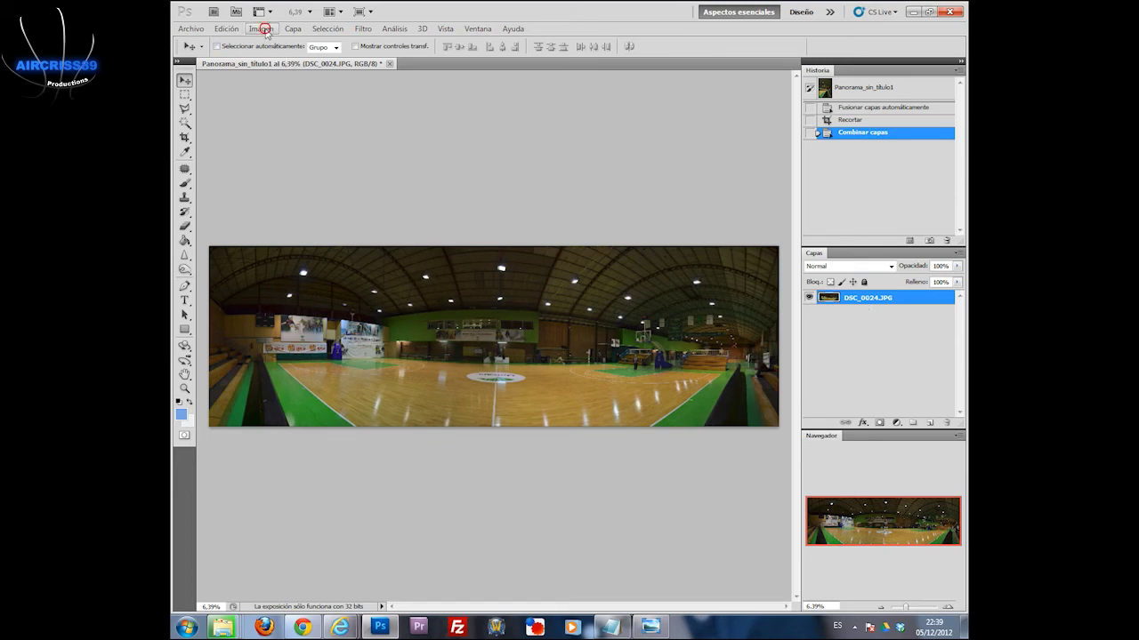
click(265, 32)
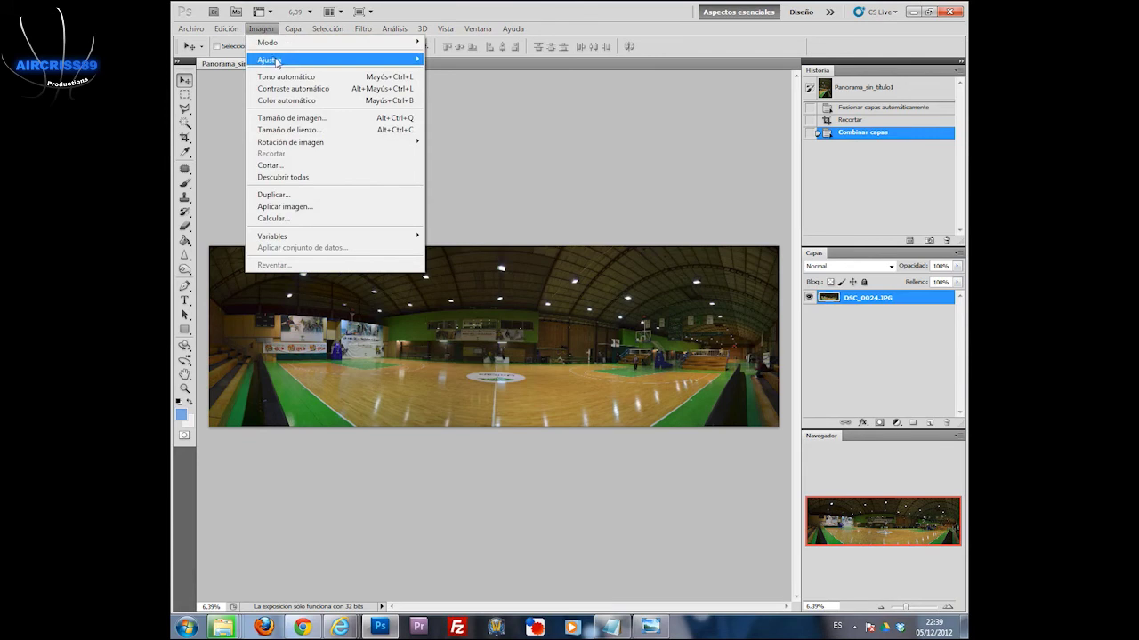
mouse_move(269, 60)
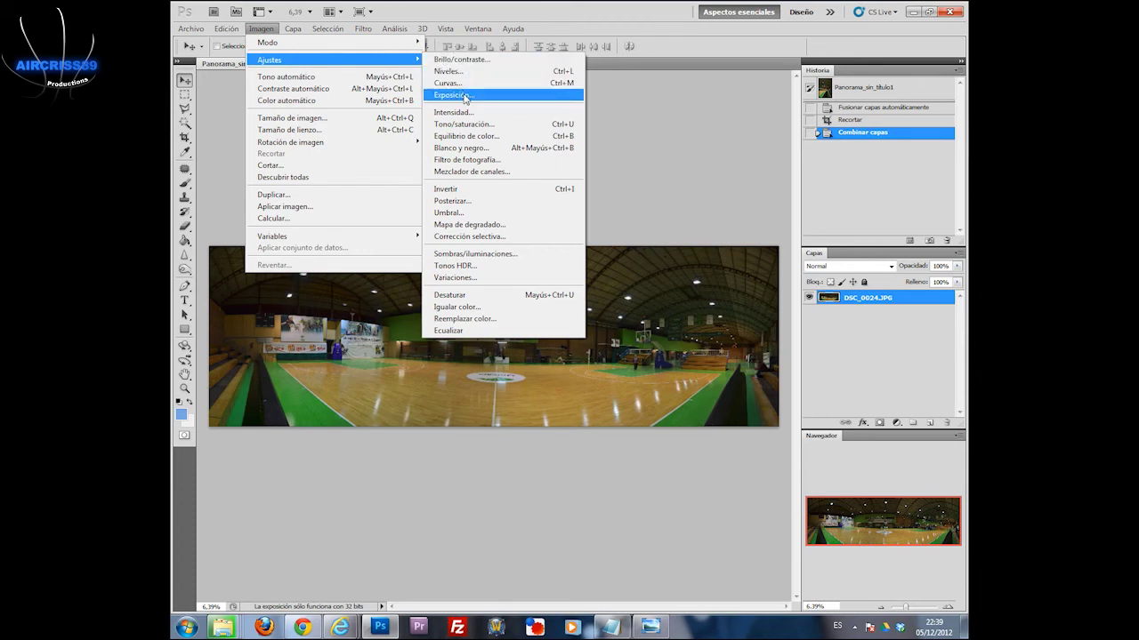
- Apply an Exposición adjustment of +1,40 to brighten the merged panorama
click(465, 96)
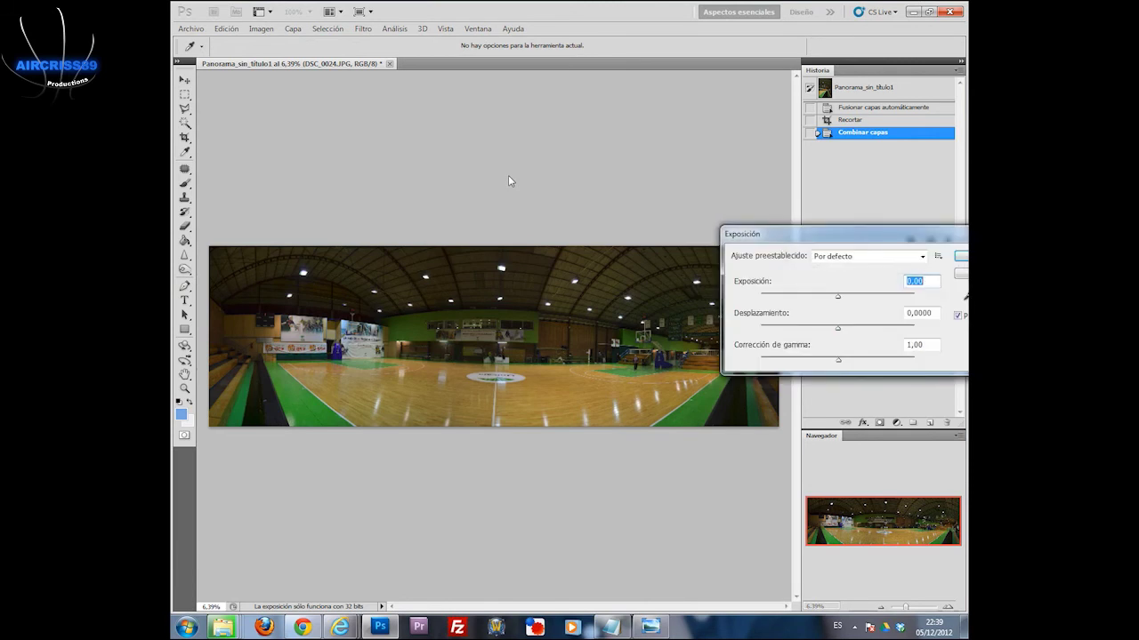
mouse_move(783, 237)
mouse_down()
mouse_move(561, 458)
mouse_move(548, 453)
mouse_up()
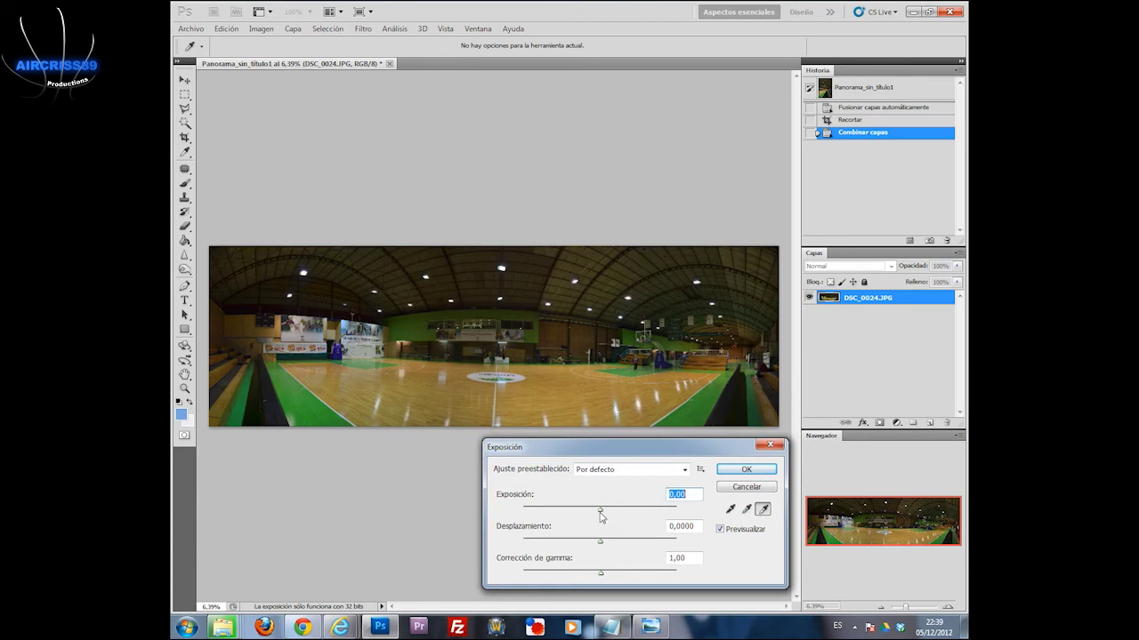
drag(601, 513, 608, 520)
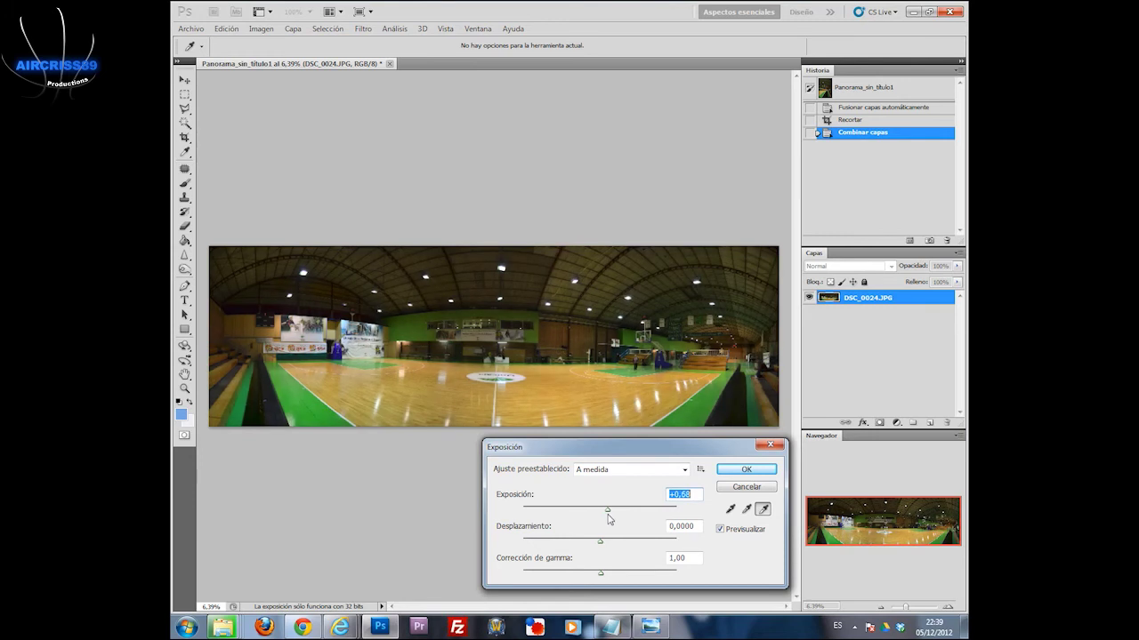
mouse_move(607, 517)
mouse_down()
mouse_move(630, 517)
mouse_move(619, 517)
mouse_up()
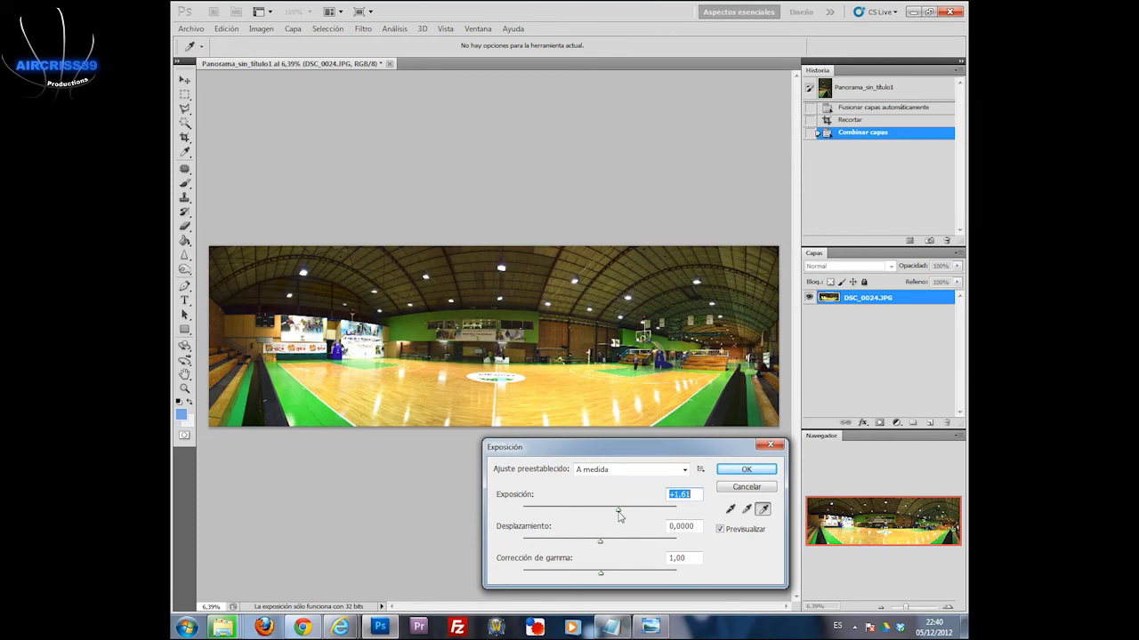
drag(619, 517, 616, 517)
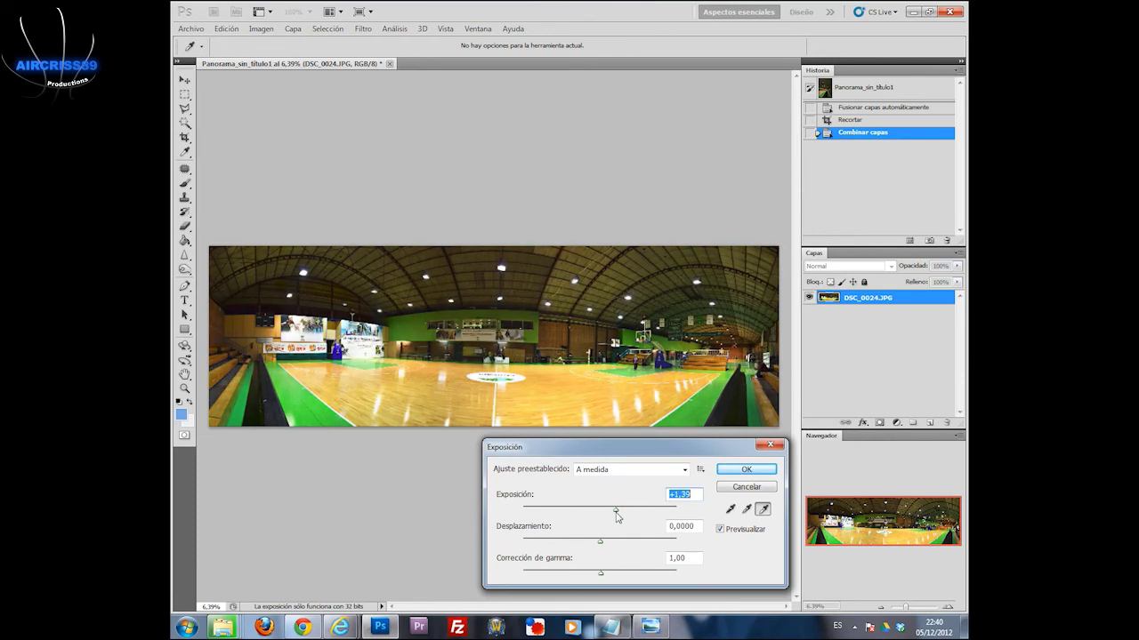
drag(617, 518, 620, 518)
click(685, 494)
drag(681, 493, 691, 493)
text(40)
click(745, 470)
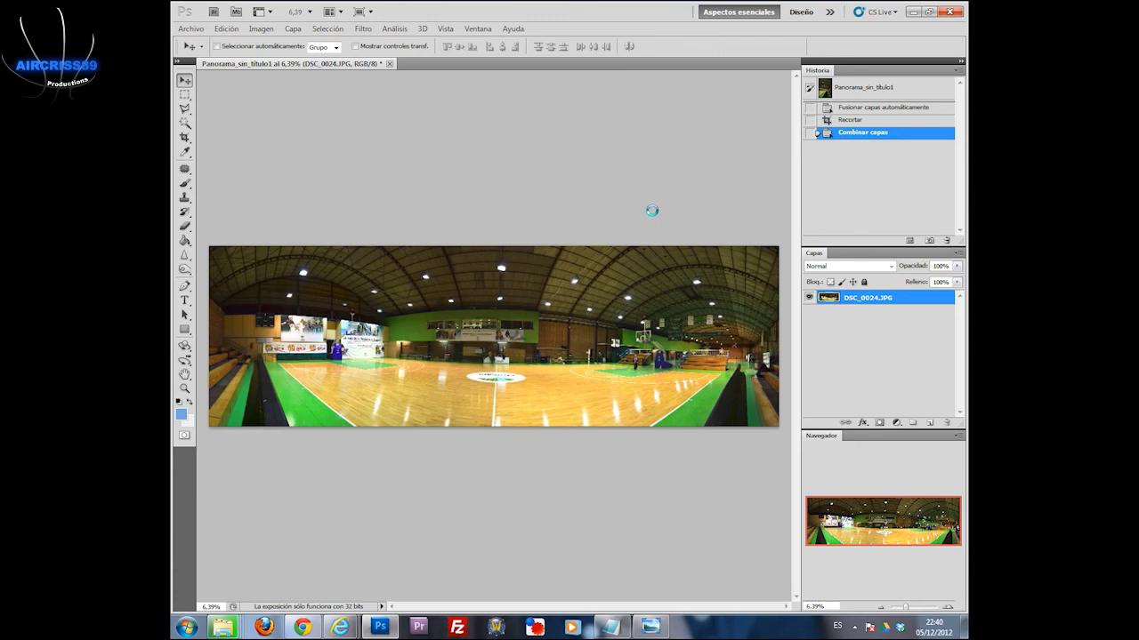
- Compare the darker Combinar capas history state, then return to the brighter +1,40 Exposición state
click(854, 132)
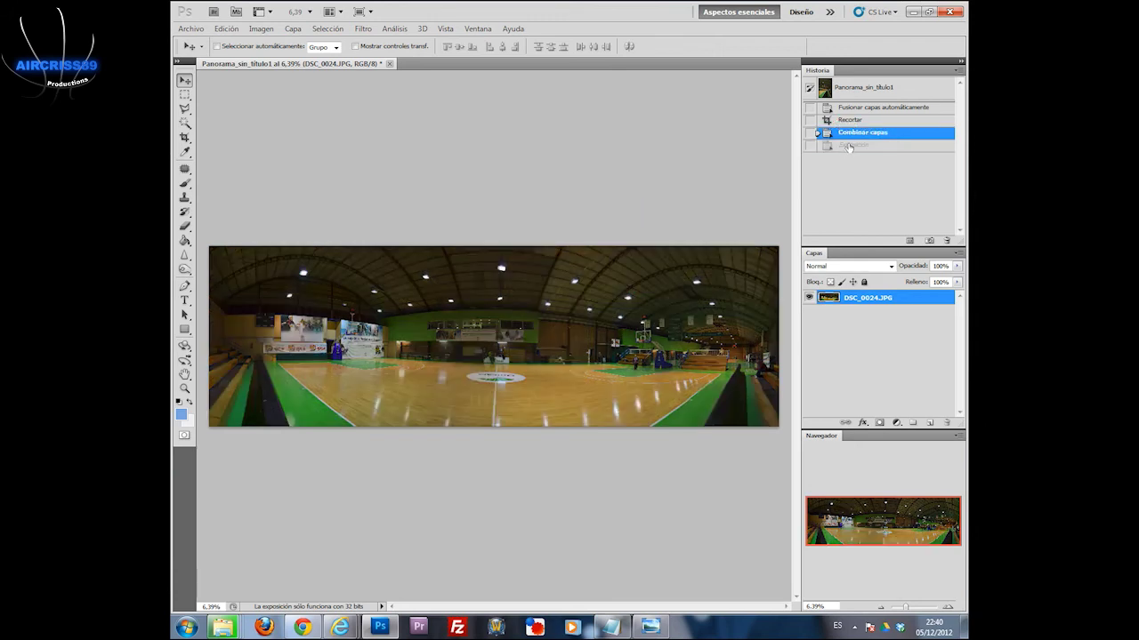
click(850, 146)
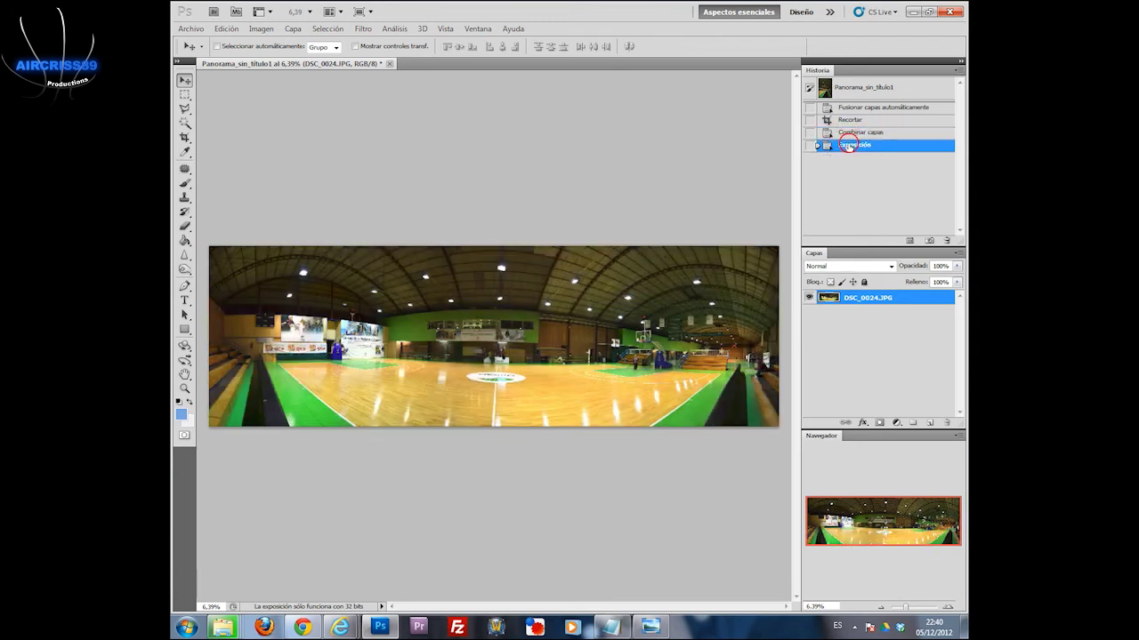